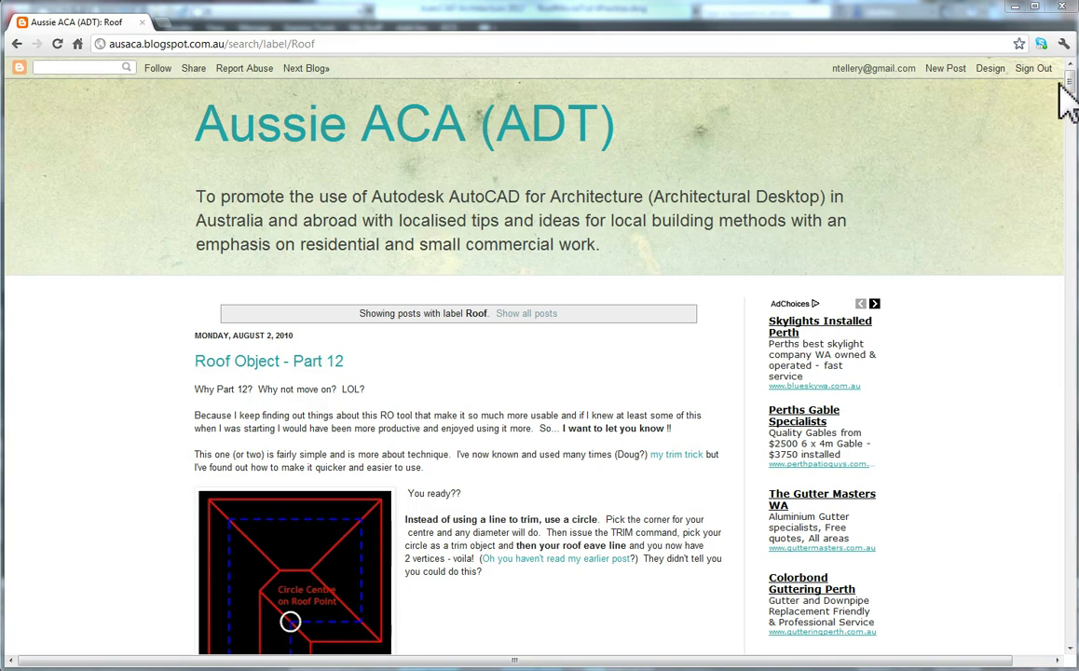
Look through the Roof-labelled posts on the Aussie ACA (ADT) blog.
drag(1070, 86, 1071, 368)
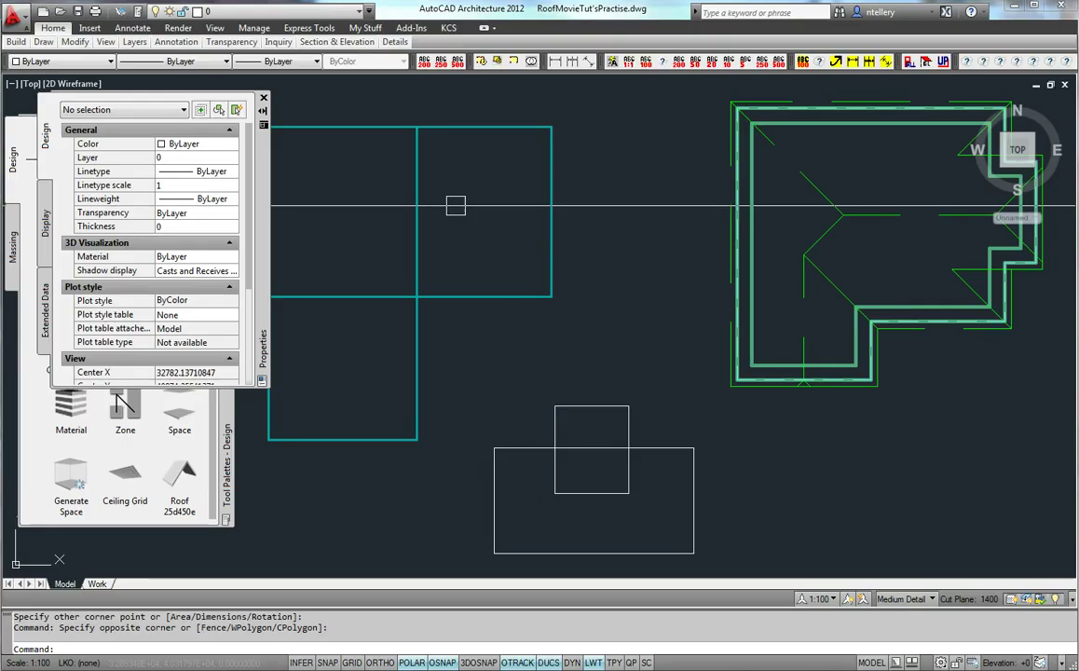
In AutoCAD Architecture, add a single-slope roof tracing the six outer corners of the L-shaped cyan outline.
mouse_move(567, 271)
middle_down()
mouse_move(581, 271)
mouse_move(533, 287)
mouse_move(595, 271)
mouse_move(586, 273)
middle_up()
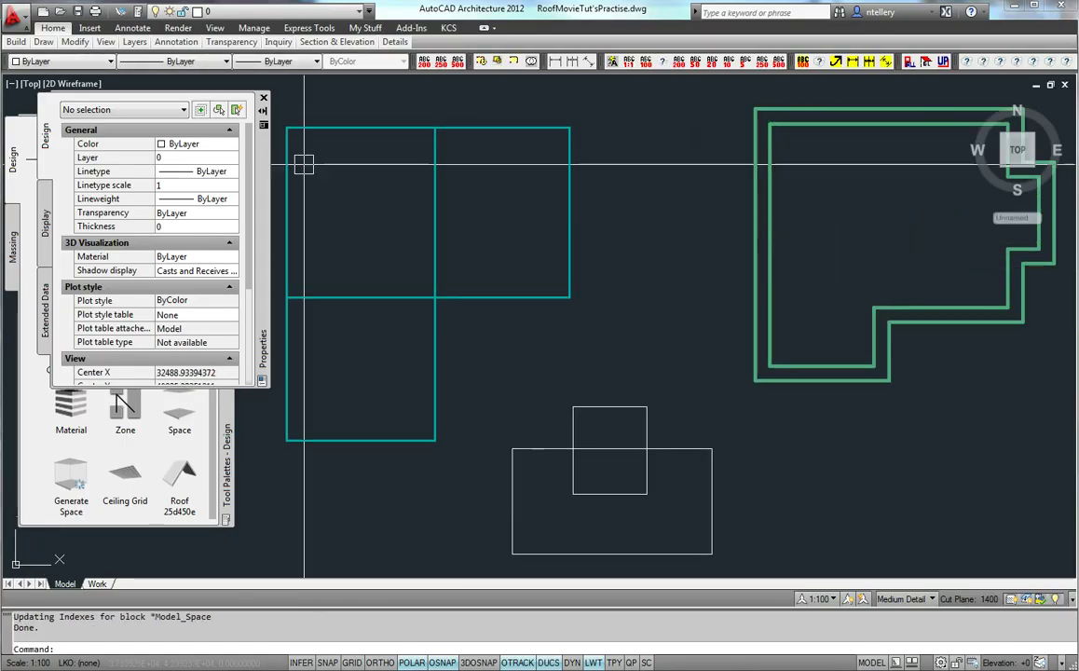
click(15, 43)
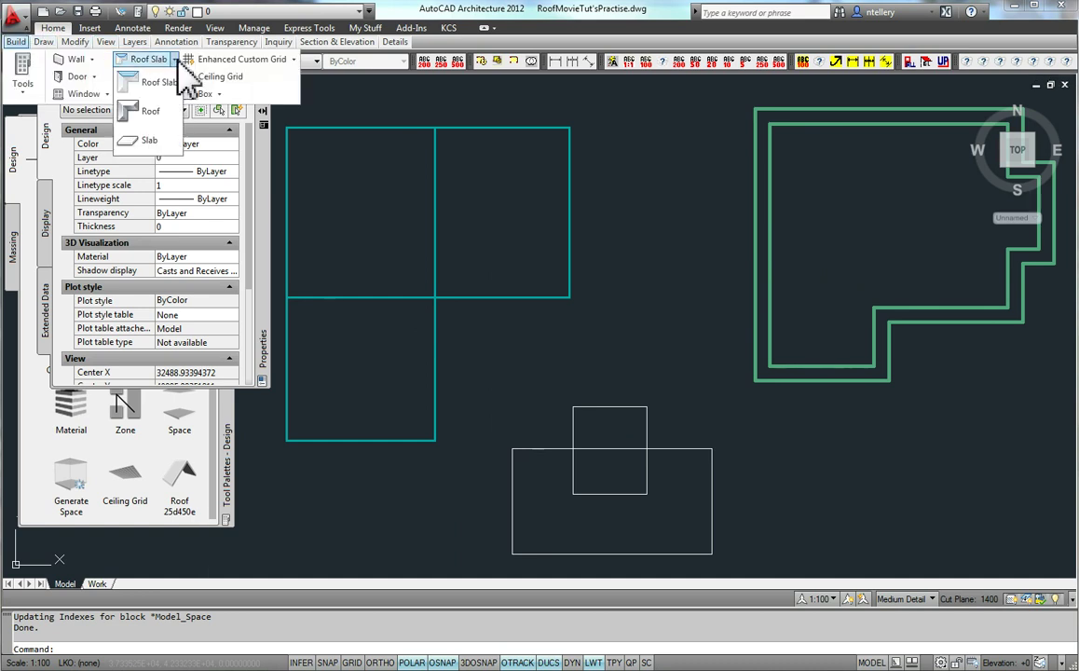
click(137, 112)
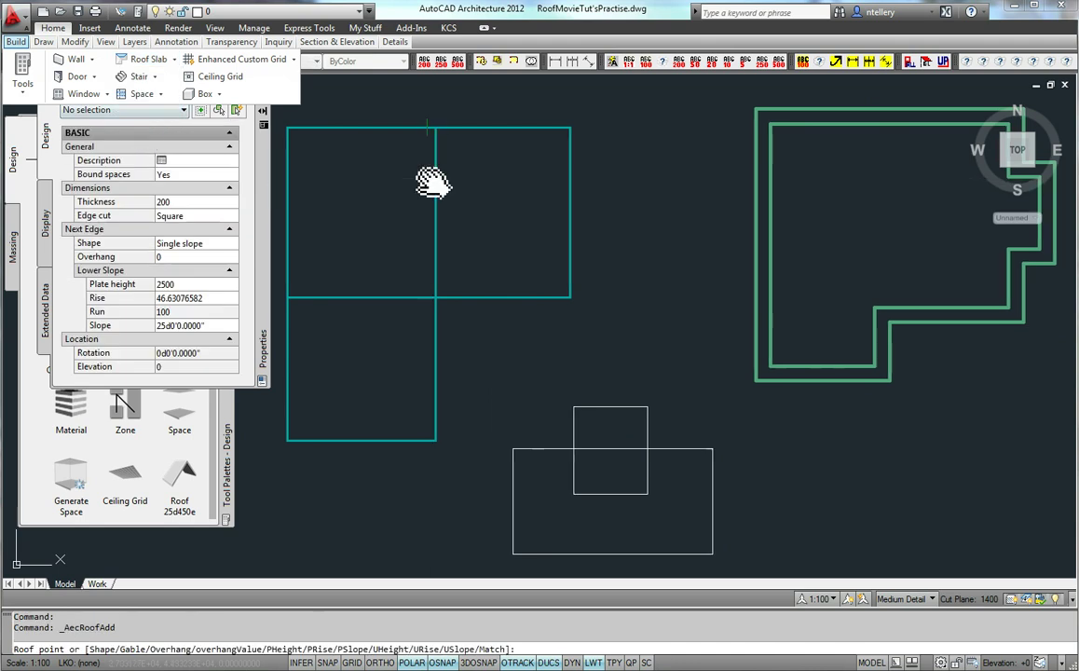
middle_drag(434, 177, 536, 174)
click(387, 124)
click(387, 436)
click(535, 436)
click(536, 294)
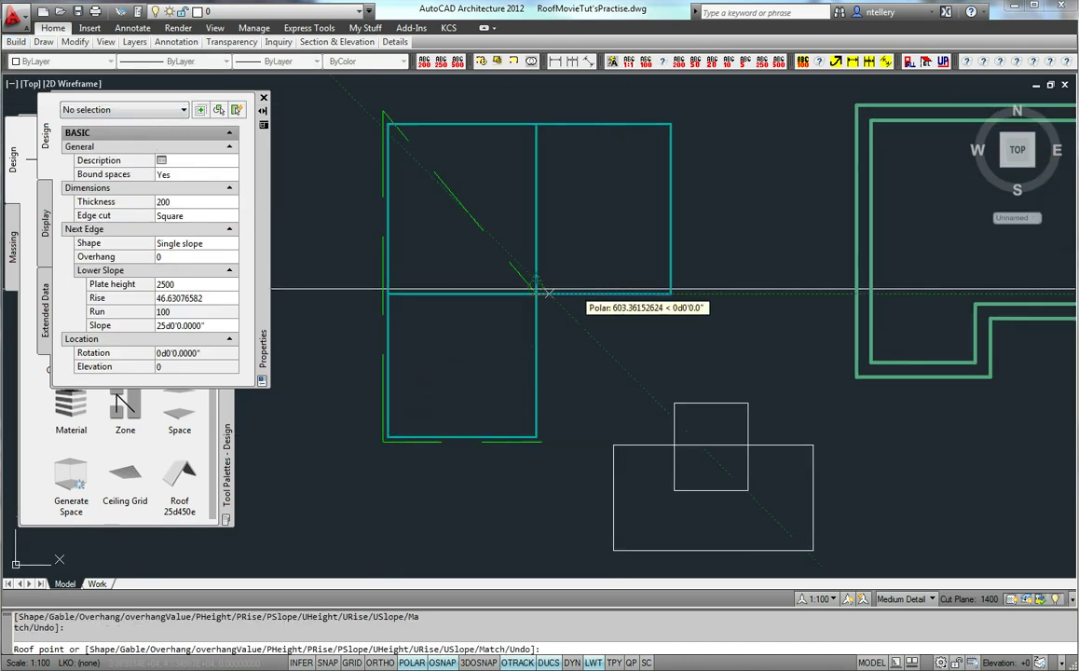
click(671, 294)
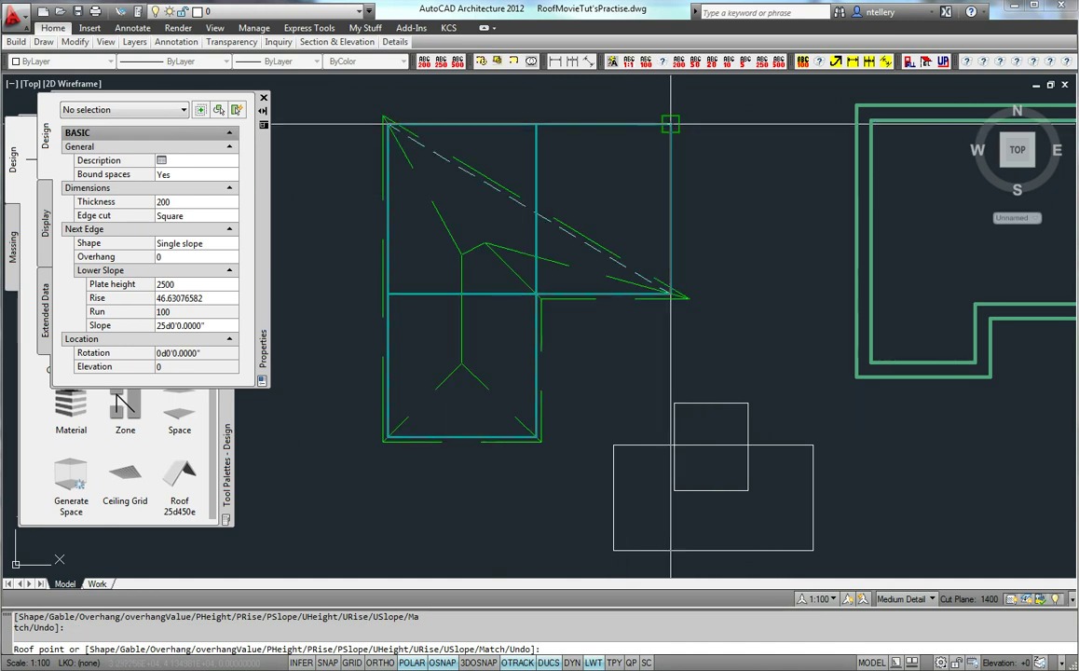
click(671, 124)
key(Return)
mouse_move(492, 198)
middle_down()
mouse_move(454, 216)
mouse_move(436, 212)
middle_up()
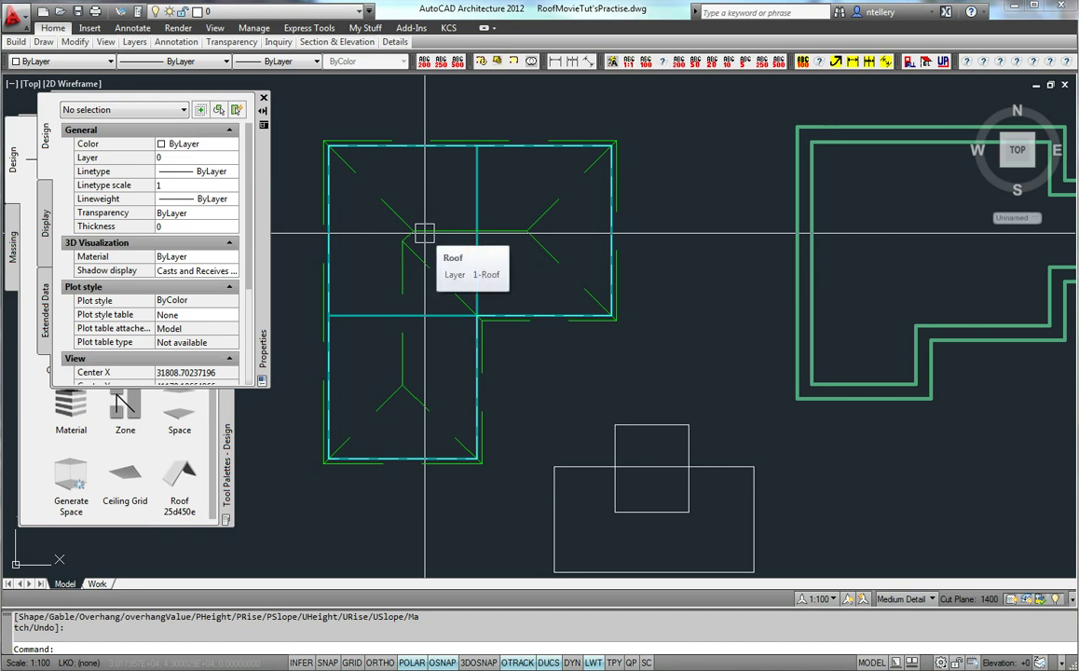
Stretch the L-shaped roof's upper wing by its edge grips, moving its east edge outward and back inward toward the inner corner.
middle_drag(482, 252, 419, 247)
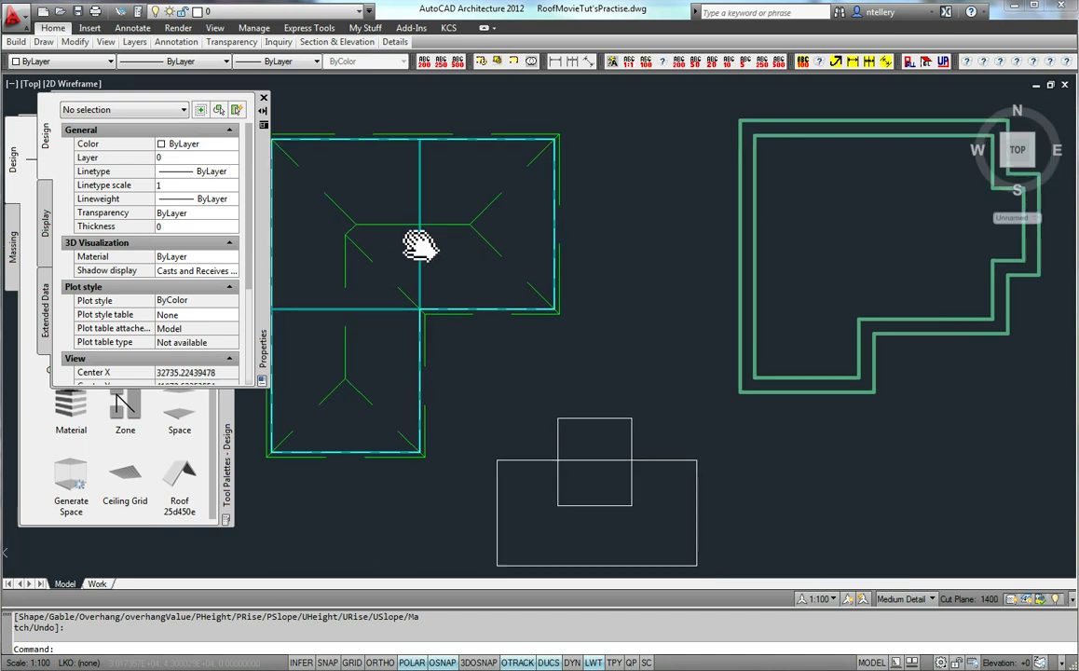
scroll(418, 242, down, 3)
scroll(369, 239, up, 3)
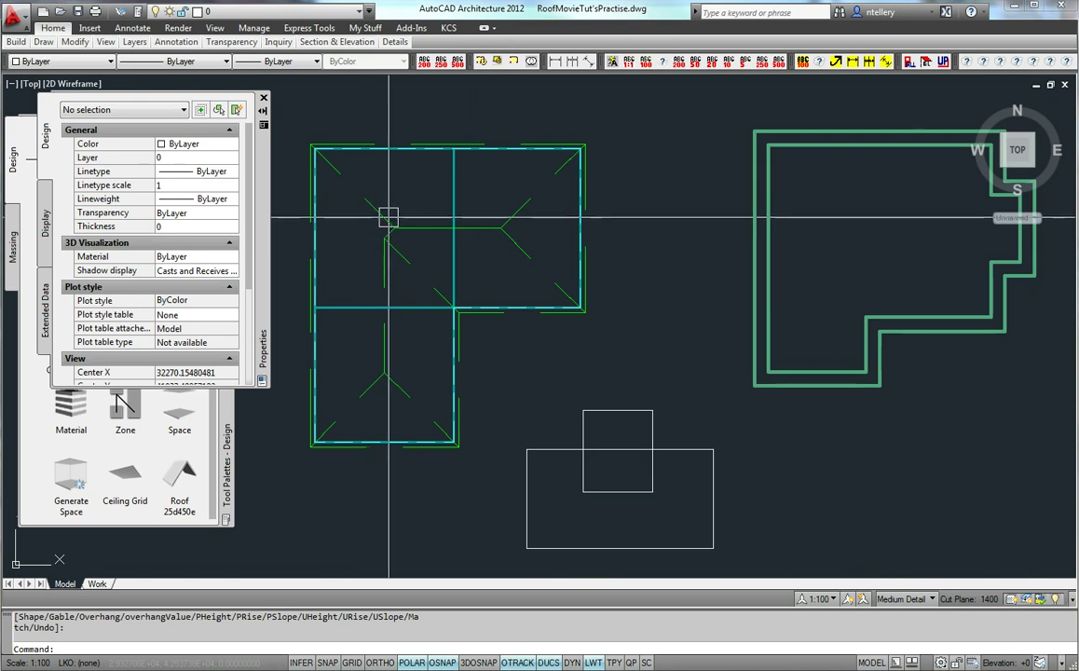
click(388, 221)
click(580, 228)
click(639, 228)
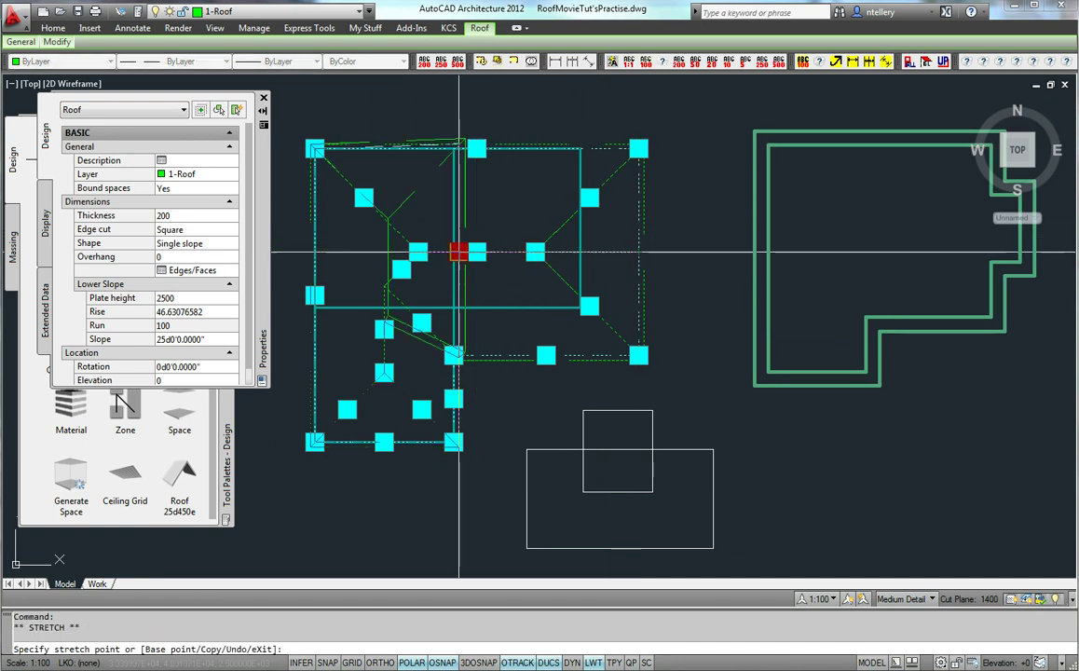
scroll(495, 248, up, 3)
middle_drag(330, 258, 493, 233)
click(461, 231)
scroll(486, 284, down, 3)
key(Escape)
Stretch the lower edge of the L-shaped roof's upper wing northward to make the wing shallower.
click(499, 348)
click(507, 351)
click(507, 350)
click(508, 230)
middle_drag(564, 407, 572, 292)
middle_drag(605, 460, 583, 302)
key(Escape)
Stretch the blue floor slab's edges, moving the notch's horizontal edge down and the slab's south edge slightly up.
click(633, 440)
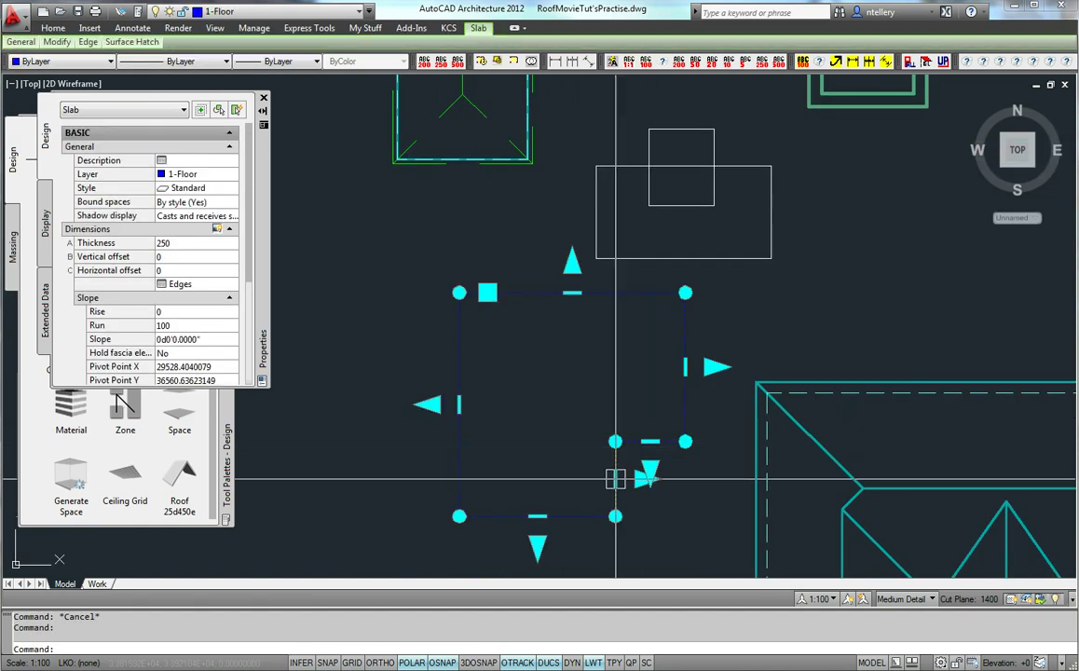
click(538, 517)
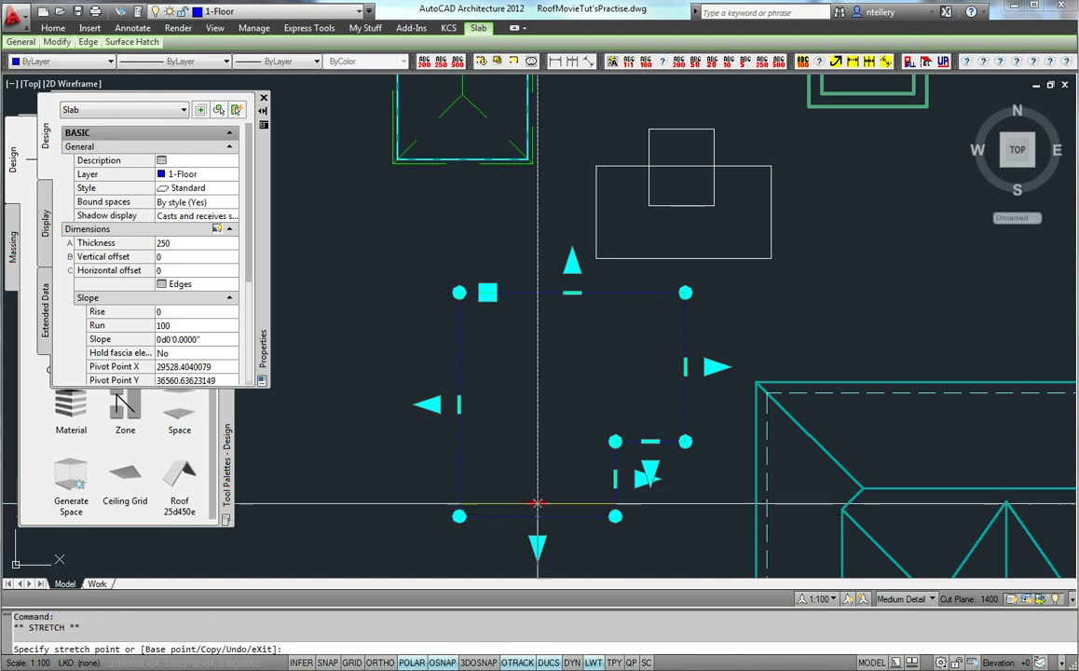
click(538, 405)
click(649, 441)
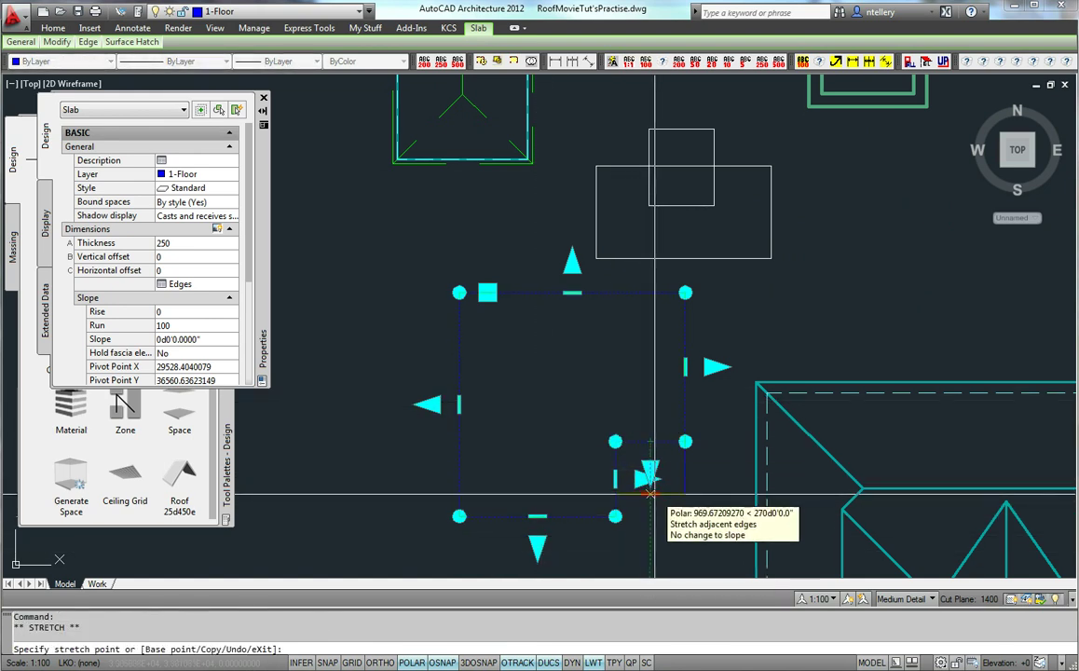
click(650, 494)
click(538, 516)
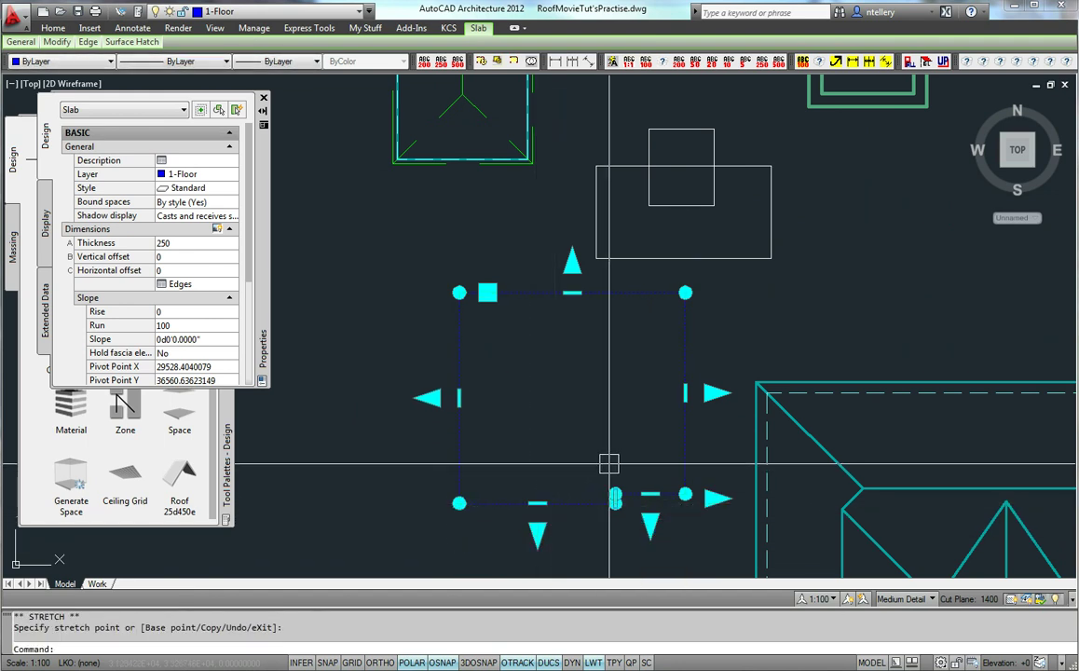
key(Escape)
Stretch the L-shaped roof's upper wing edges back to match the cyan outline.
middle_drag(697, 285, 650, 455)
middle_drag(524, 230, 566, 347)
click(460, 218)
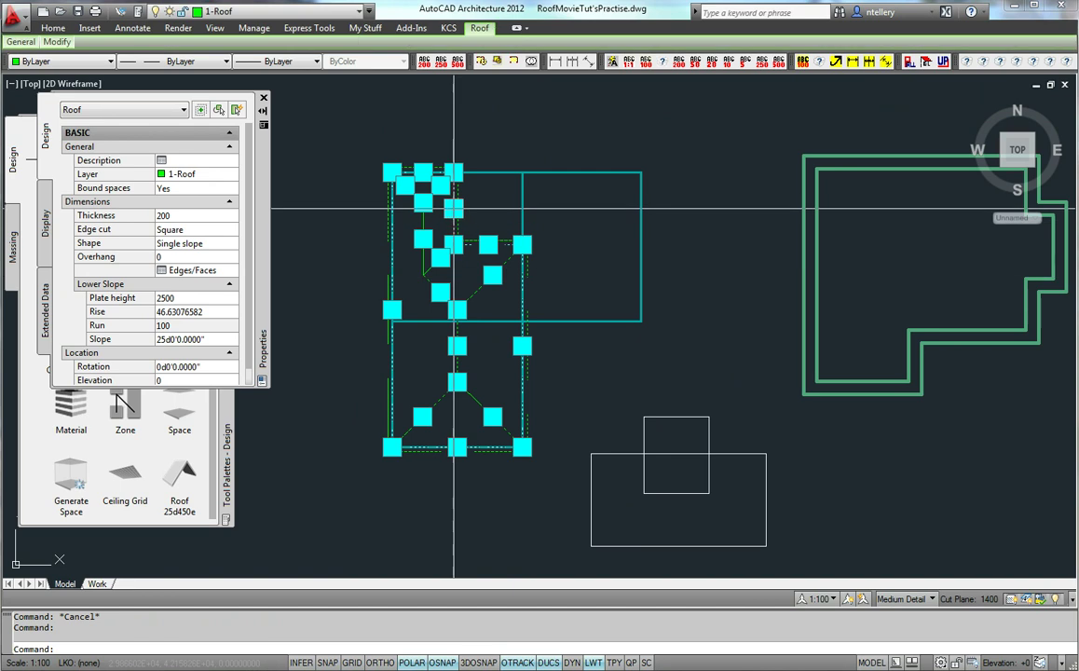
click(454, 207)
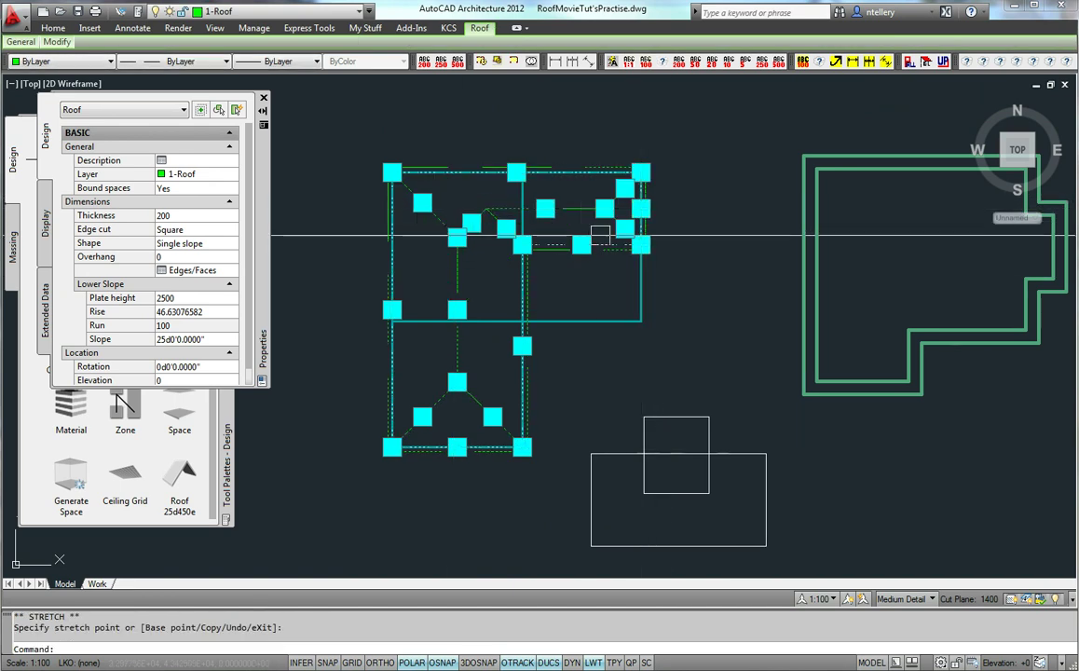
key(Escape)
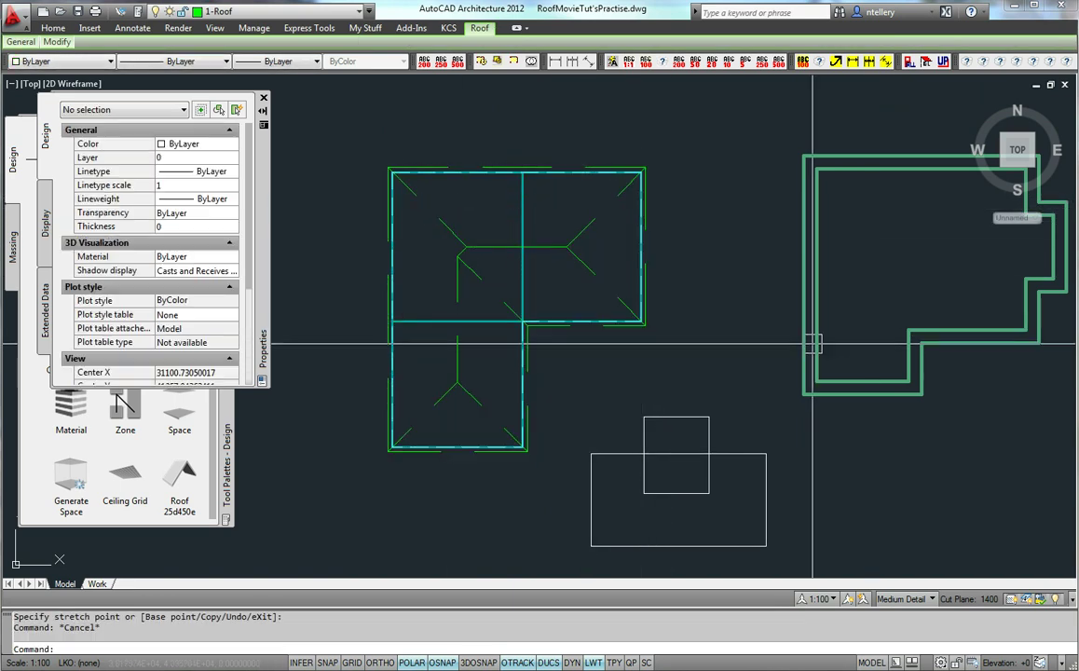
middle_drag(661, 320, 612, 329)
middle_drag(618, 432, 612, 374)
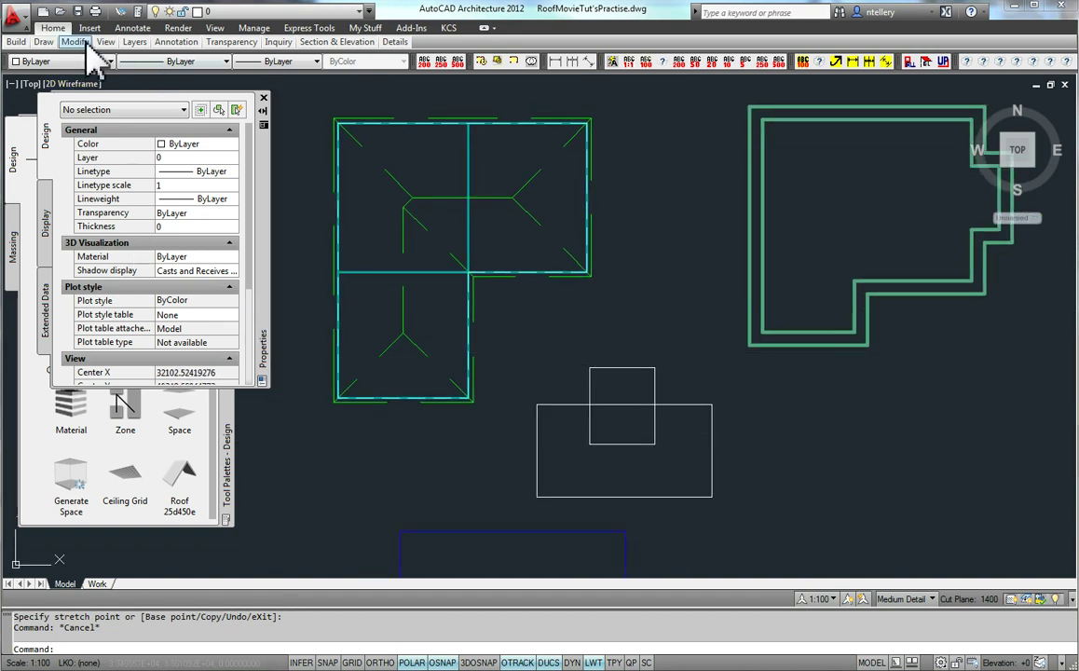
mouse_move(17, 45)
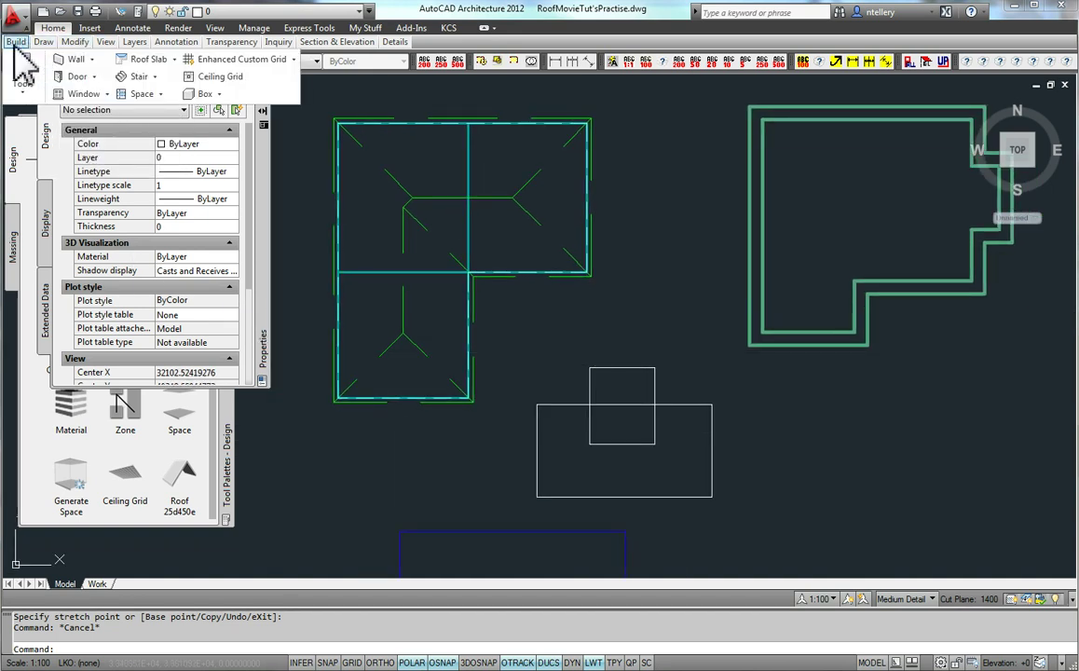
click(175, 59)
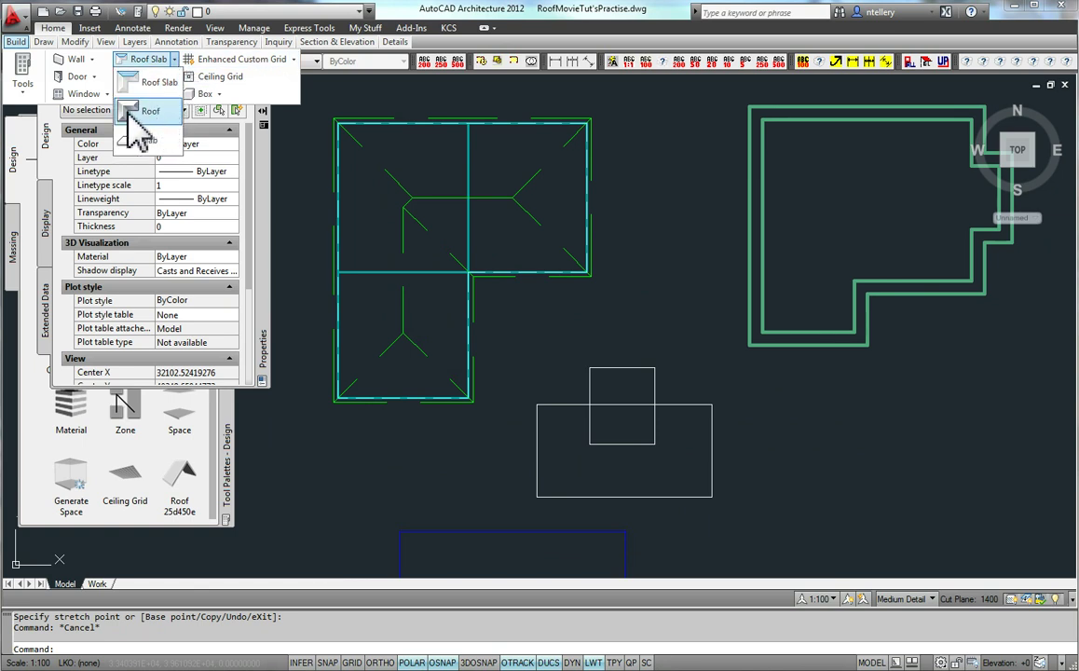
key(Escape)
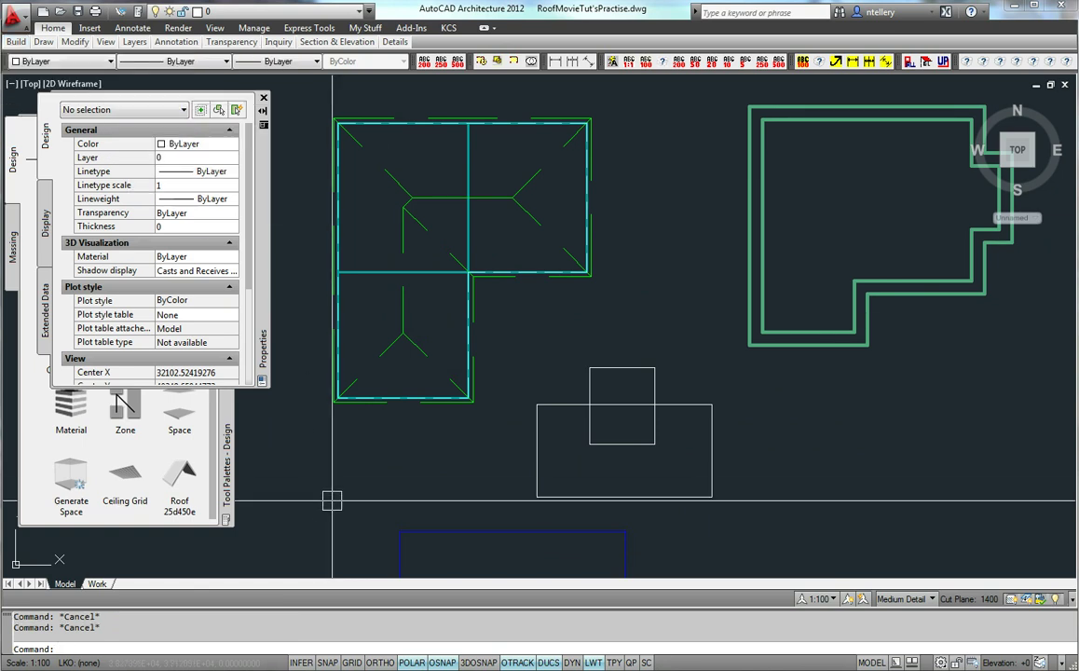
key(Return)
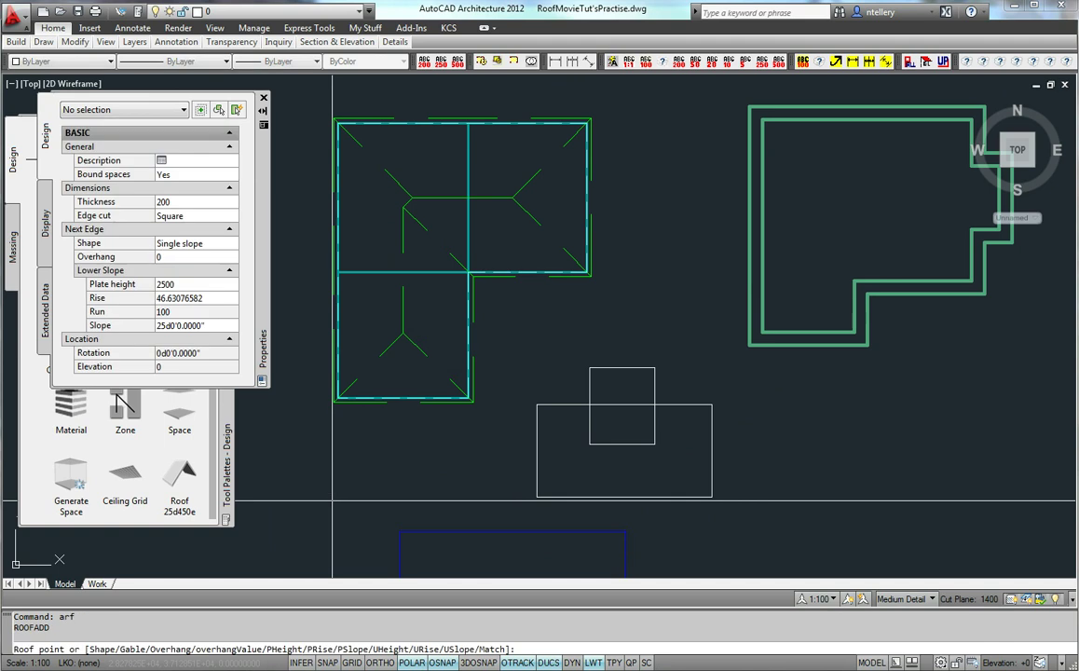
key(Escape)
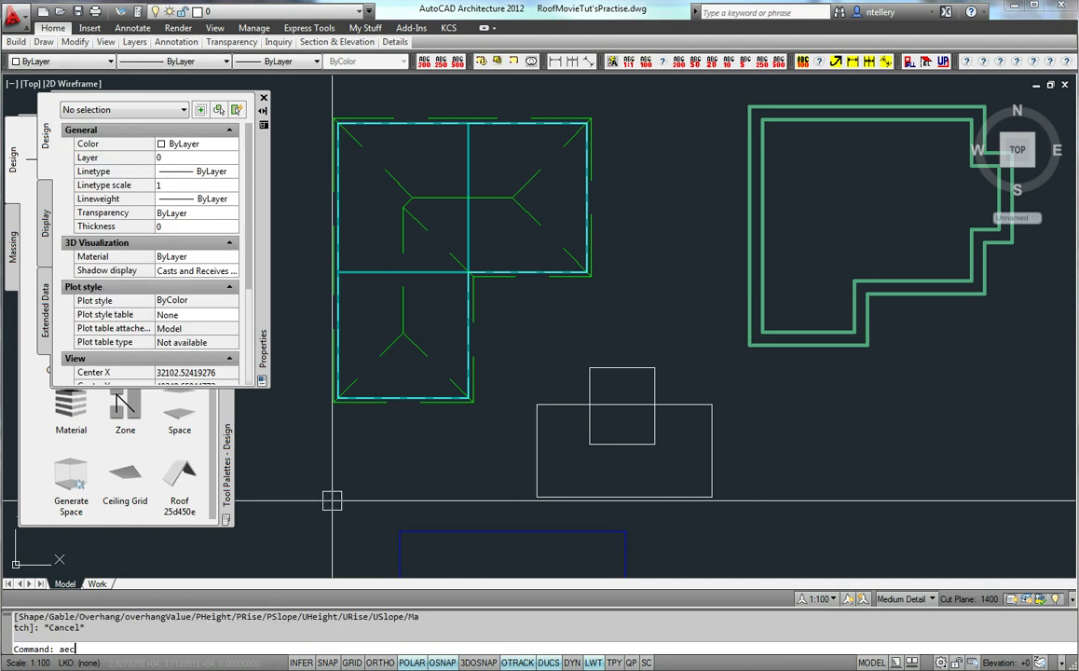
text(aecroof)
key(Return)
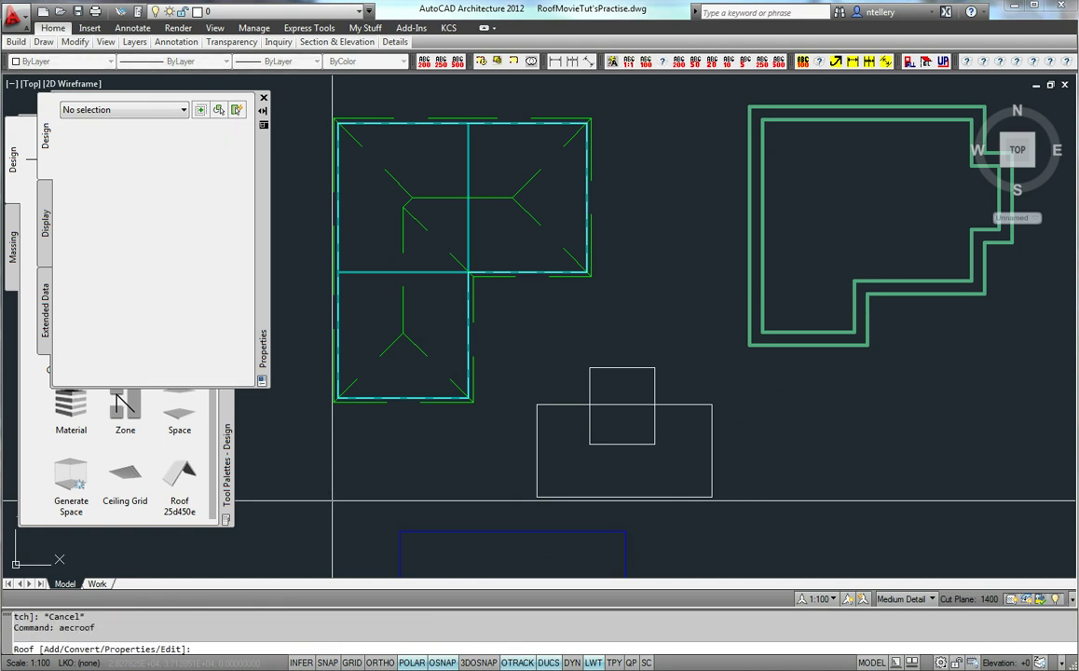
key(Escape)
Start a roof with AECroofadd and trace the large white rectangle round to the small overlapping rectangle's northeast corner.
text(aecroofad)
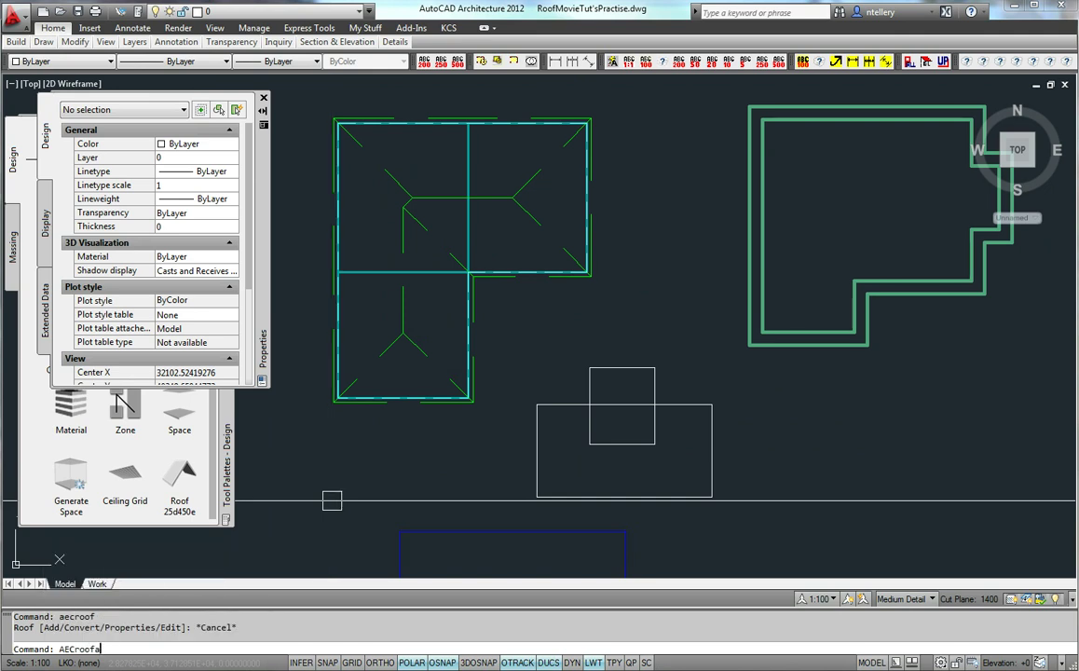
text(d)
key(Return)
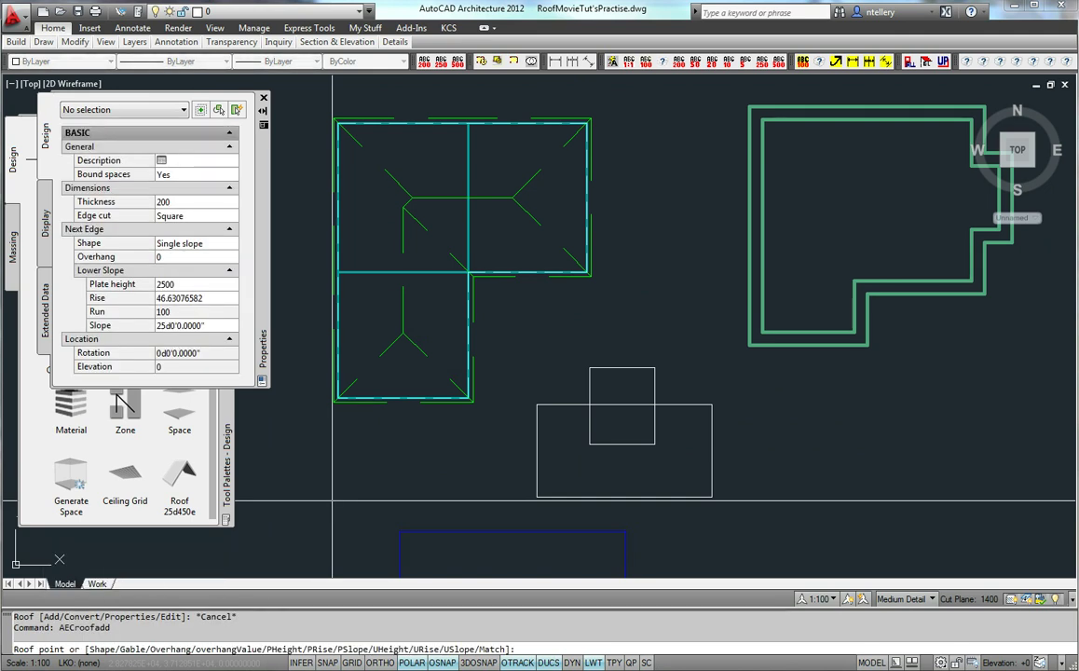
click(537, 405)
click(538, 496)
click(712, 497)
click(712, 404)
click(655, 404)
click(655, 368)
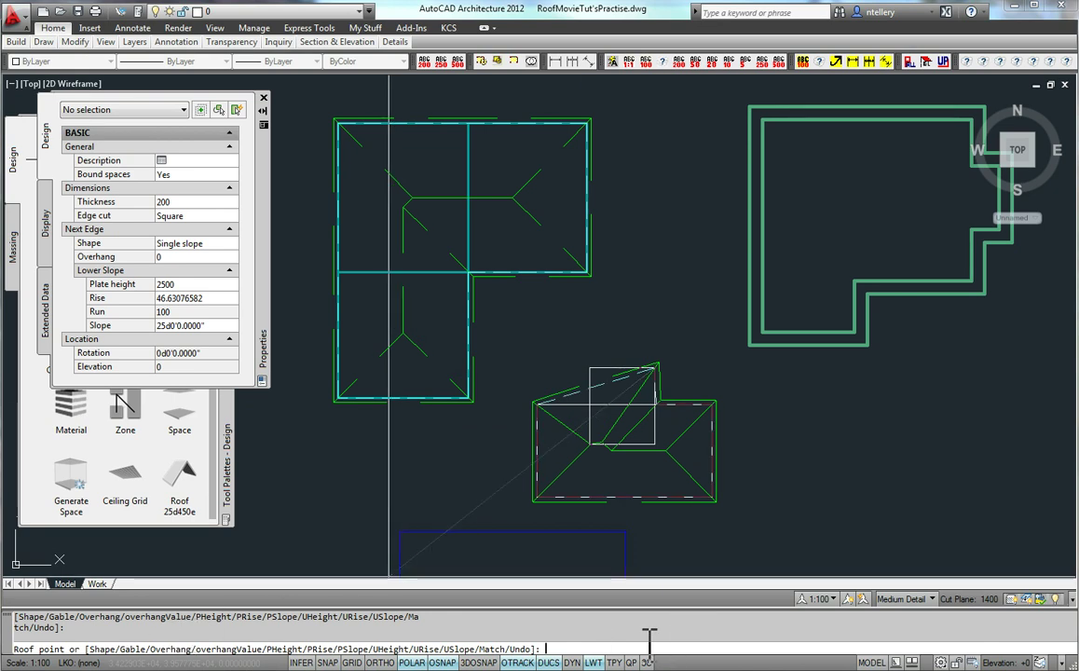
Make the small rectangle's north edge a gable, return the following edges to non-gable, and finish the roof at the rectangles' west intersection.
text(g)
key(Return)
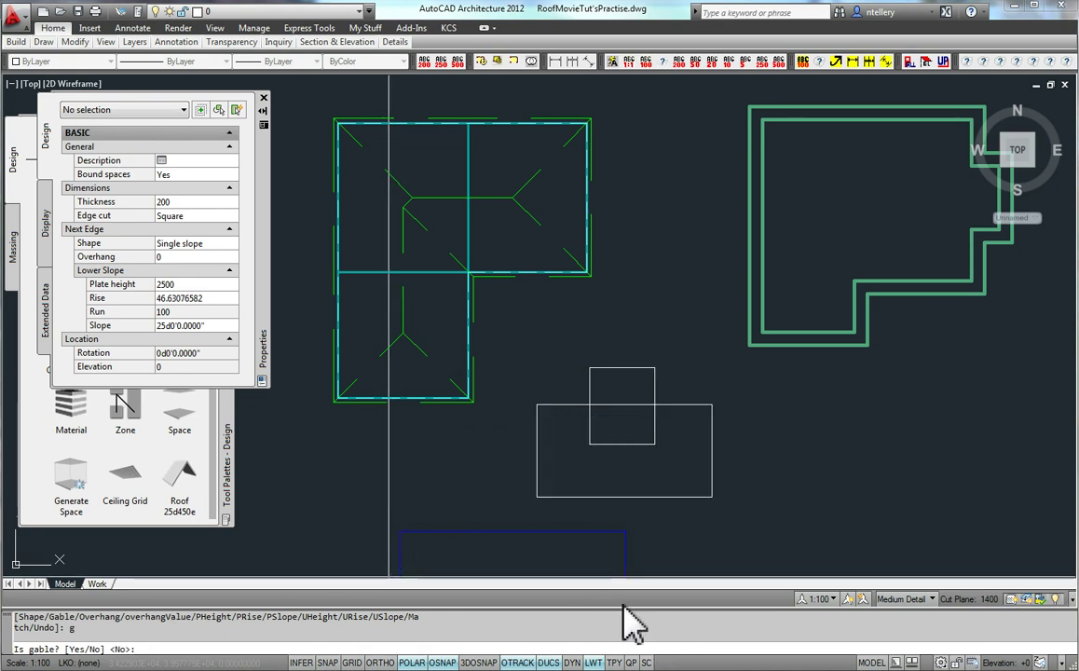
text(y)
key(Return)
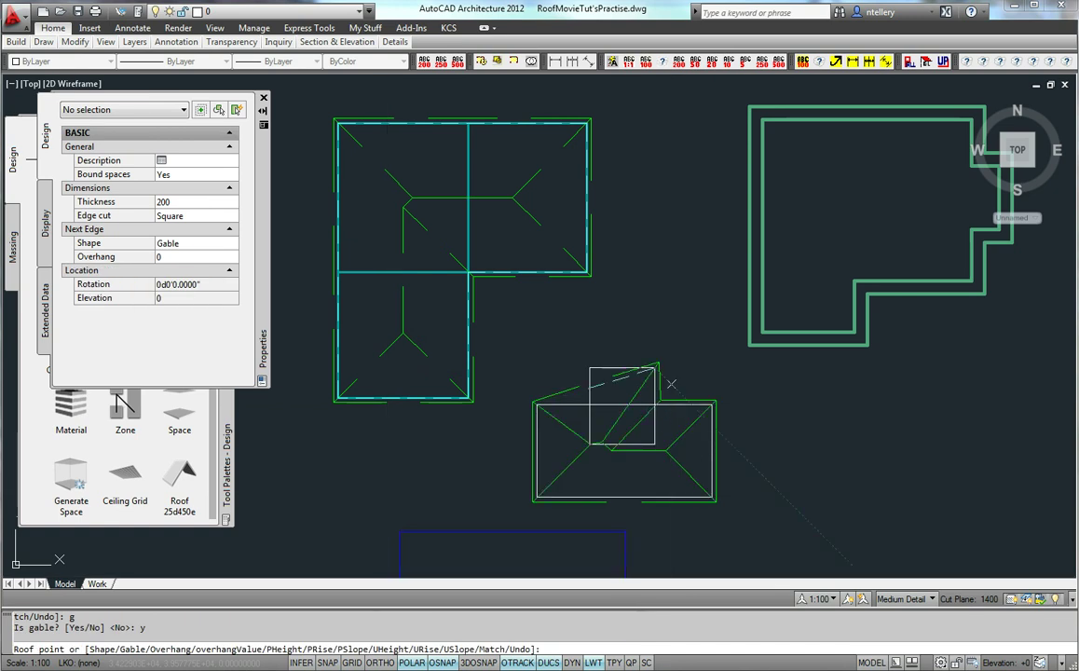
click(589, 368)
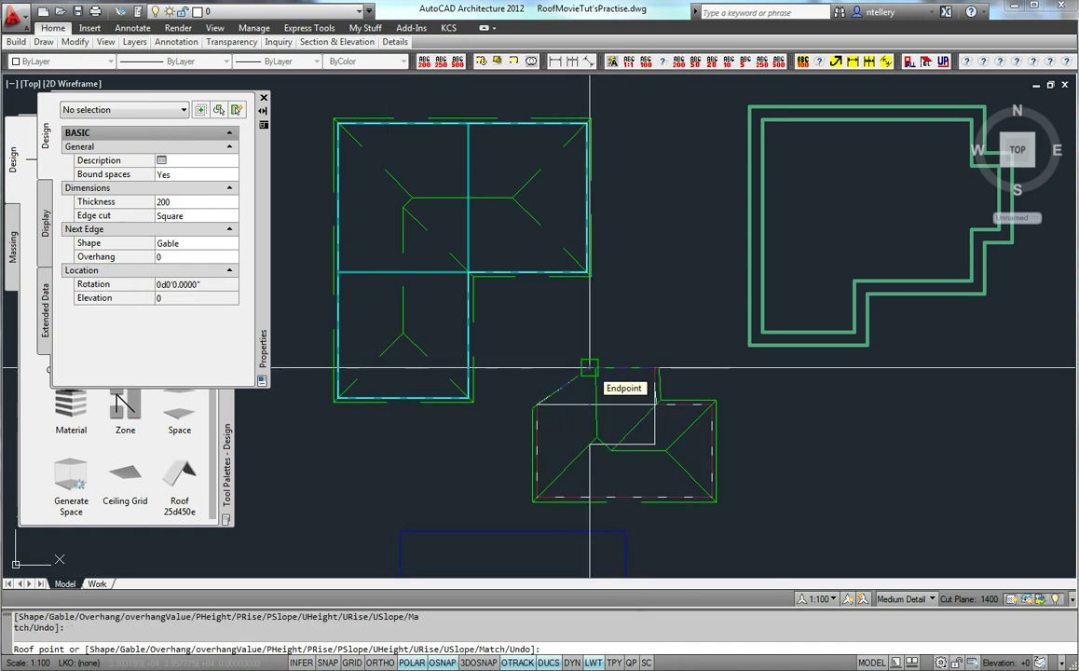
text(g)
key(Return)
text(n)
key(Return)
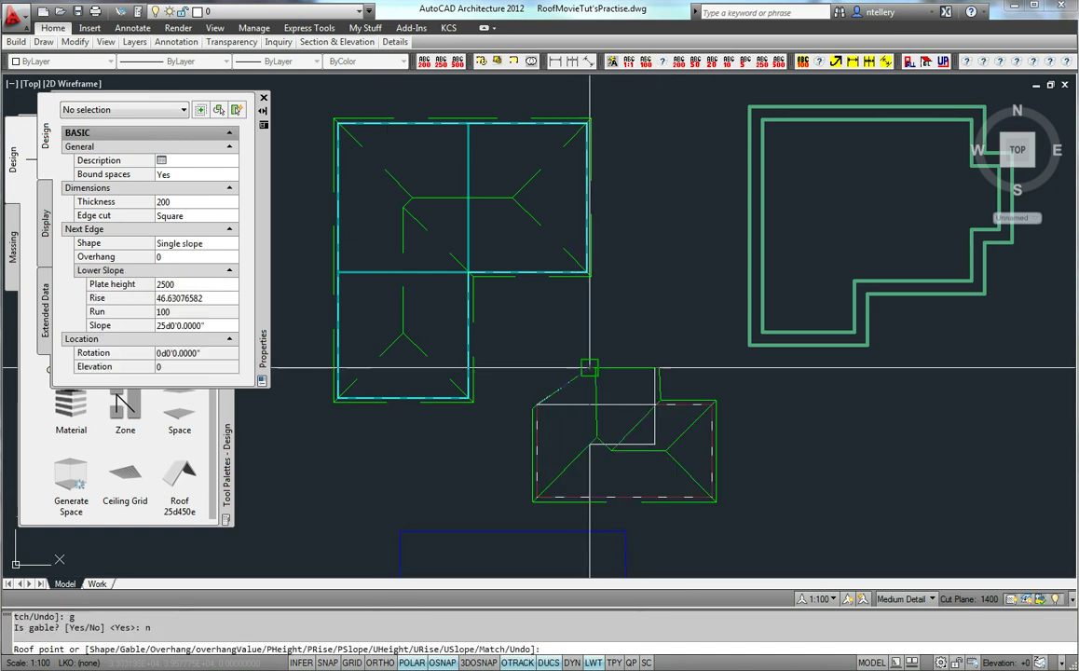
click(588, 404)
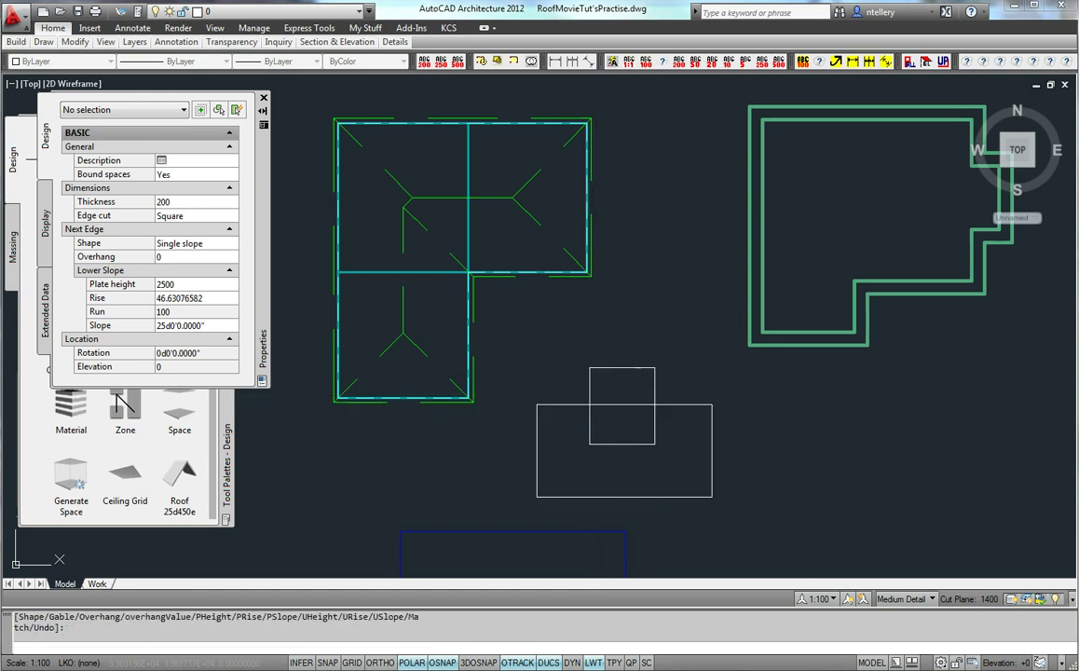
key(Return)
Move the new roof's east inner corner onto the intersection of the two rectangles and check its alignment.
scroll(667, 388, up, 5)
click(645, 380)
click(643, 378)
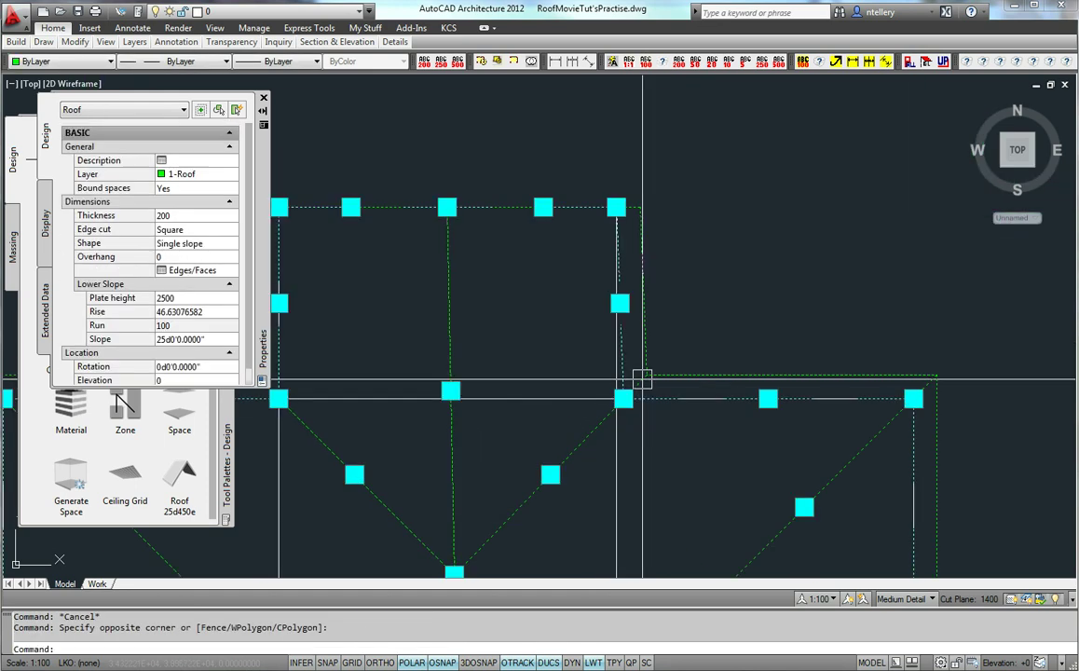
click(622, 399)
scroll(622, 399, up, 2)
scroll(704, 316, down, 6)
key(Escape)
middle_drag(639, 356, 639, 314)
click(615, 318)
click(600, 368)
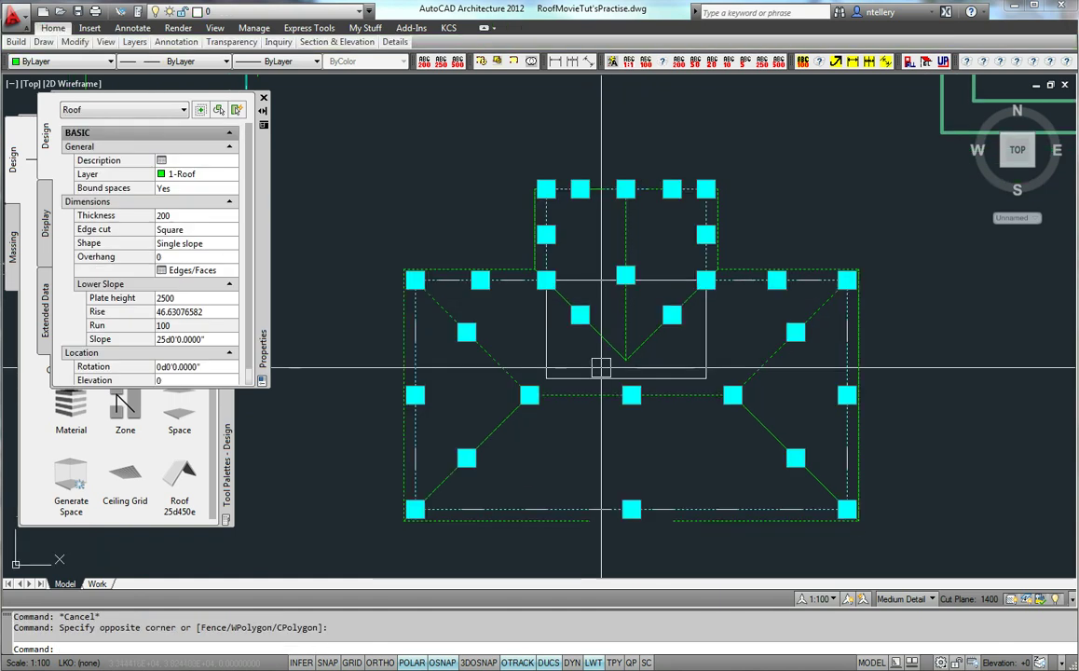
scroll(610, 365, down, 3)
middle_drag(610, 367, 657, 427)
scroll(657, 428, down, 3)
key(Escape)
Stretch the south end of the L-shaped roof's lower ridge onto the south edge to form a gable.
scroll(532, 367, up, 3)
click(504, 362)
click(477, 336)
click(480, 448)
middle_drag(479, 449, 474, 492)
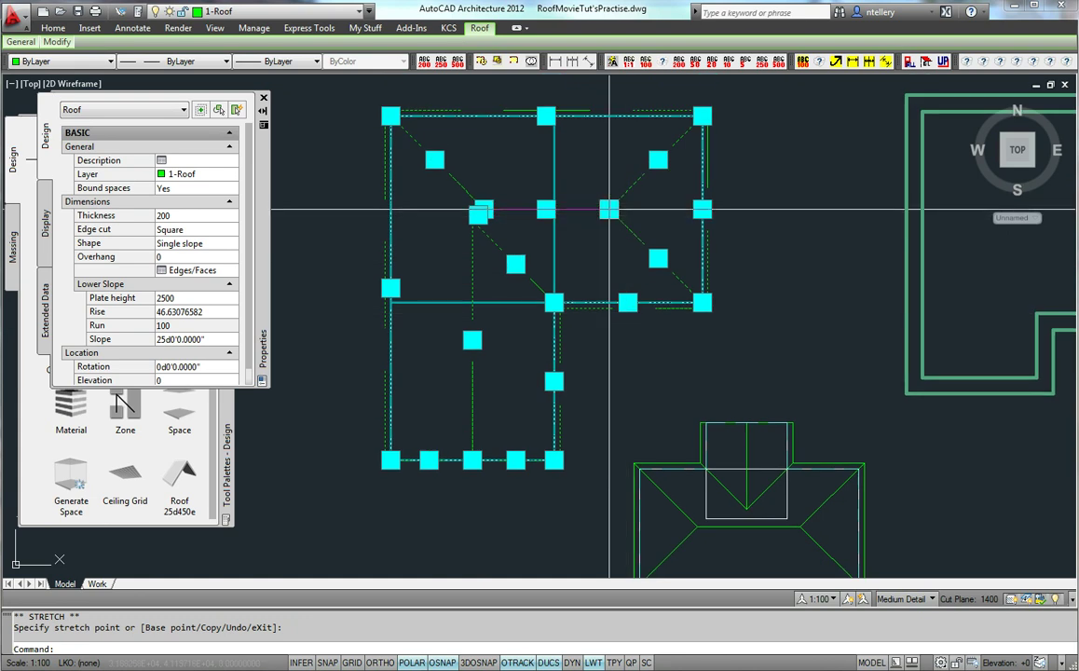
Erase the roof on the L-shaped outline, leaving its cyan linework in place.
key(Escape)
middle_drag(831, 248, 491, 310)
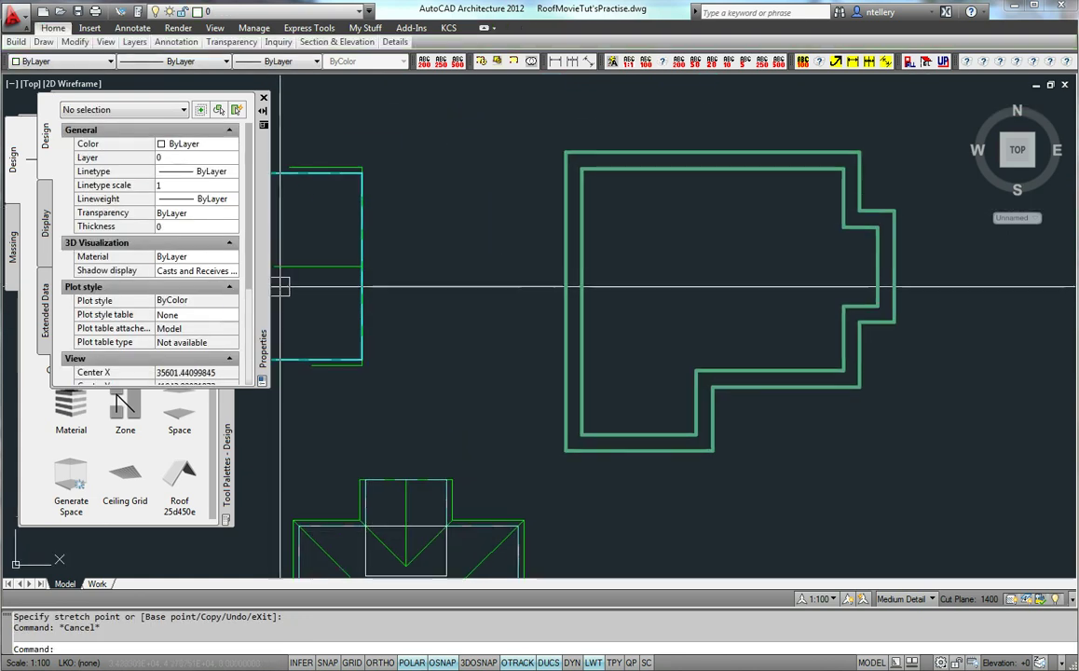
click(227, 421)
middle_drag(445, 381, 609, 352)
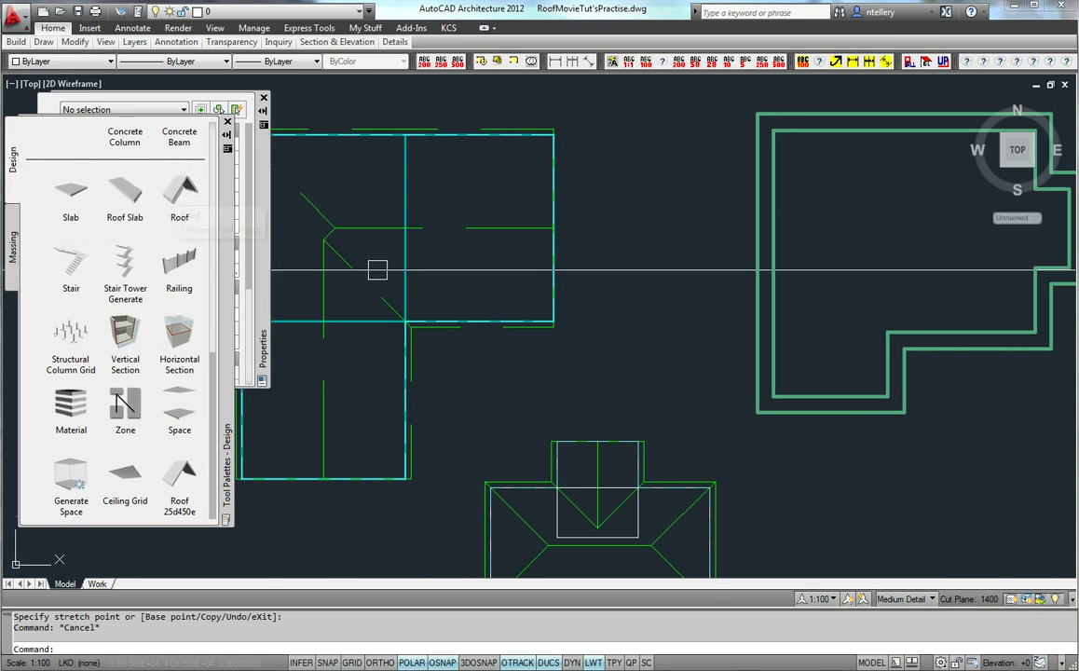
click(365, 234)
key(Return)
Generate a roof from the cyan L-shaped linework by applying the Roof tool properties to Linework and Walls, keeping the layout geometry.
right_click(179, 191)
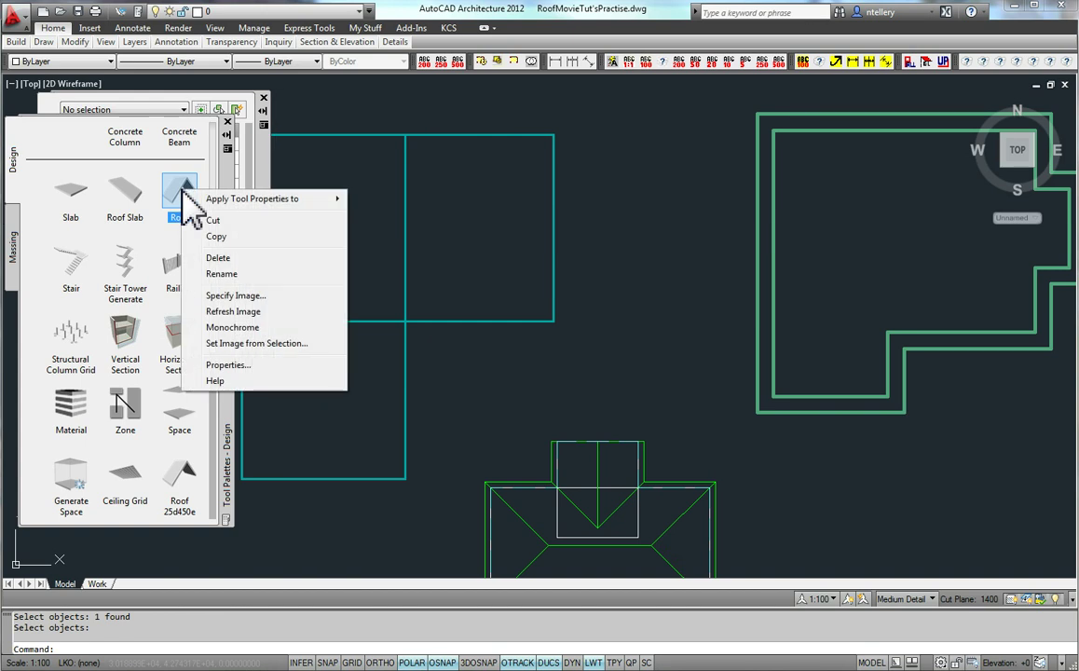
click(387, 216)
middle_drag(536, 315, 783, 321)
click(416, 102)
click(856, 502)
key(Return)
key(Return)
middle_drag(857, 470, 506, 470)
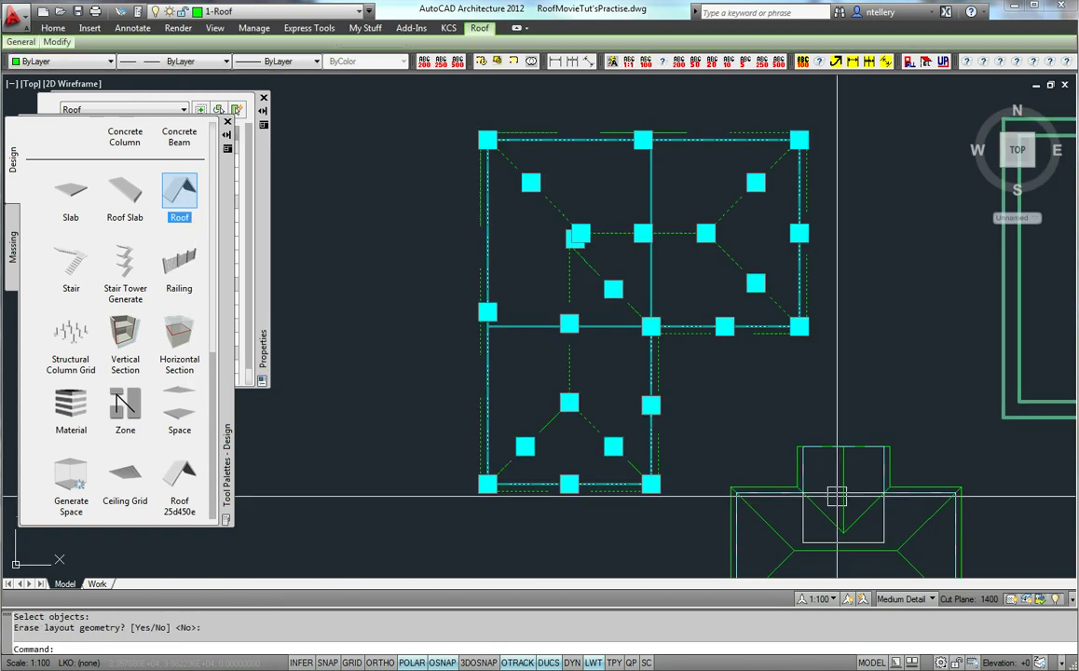
Apply the Roof tool properties to all ten walls of the eastern building, keeping the walls as layout geometry.
right_click(196, 212)
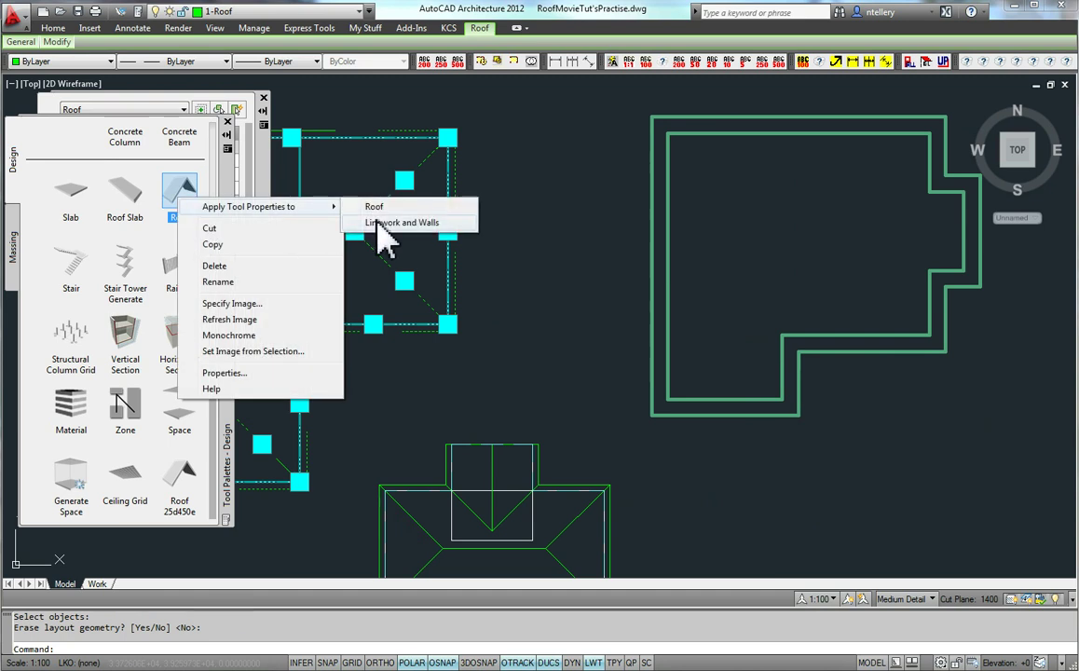
click(391, 223)
scroll(625, 100, down, 1)
middle_drag(626, 100, 517, 203)
click(475, 201)
click(867, 495)
key(Return)
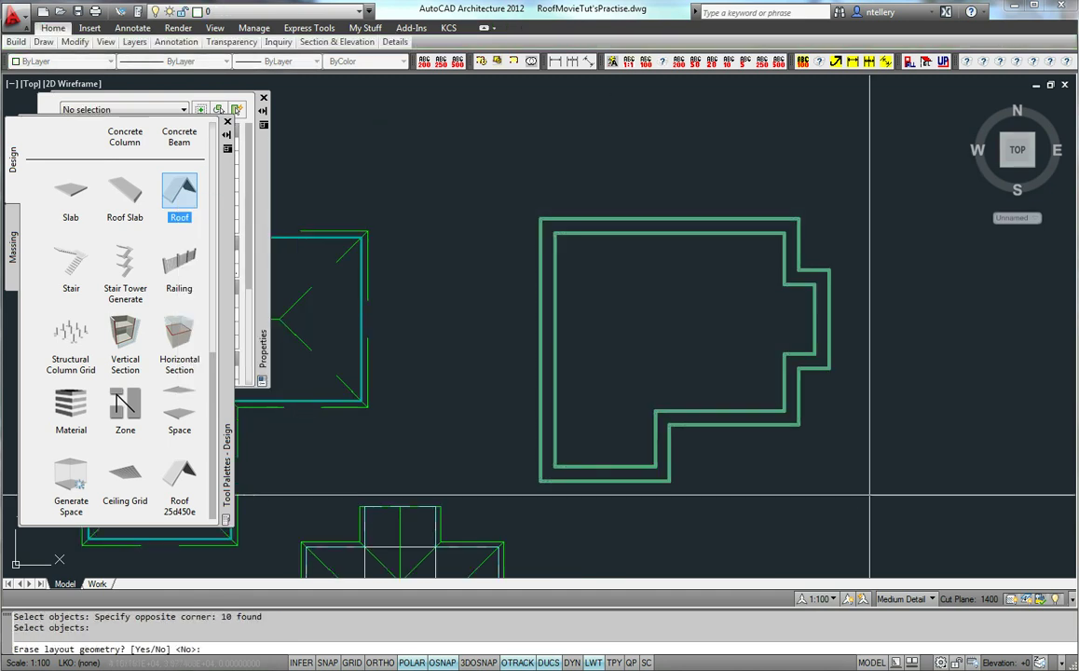
key(Return)
Examine the eastern building's walls and new roof from several angles in the Object Viewer.
scroll(772, 374, up, 2)
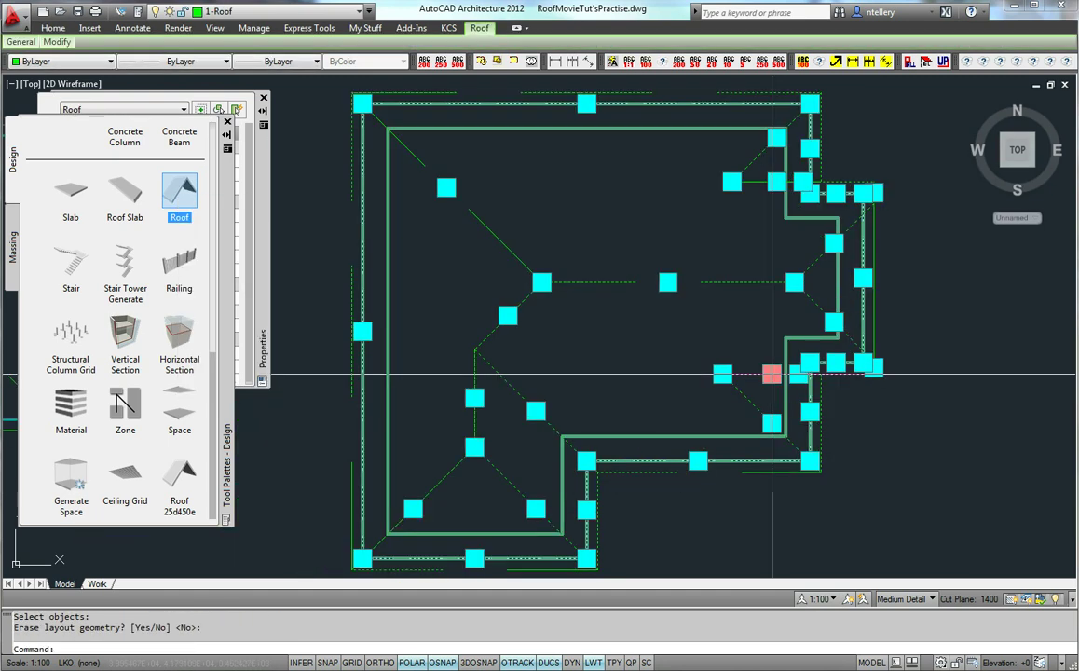
scroll(772, 375, down, 2)
click(494, 189)
click(878, 519)
right_click(878, 519)
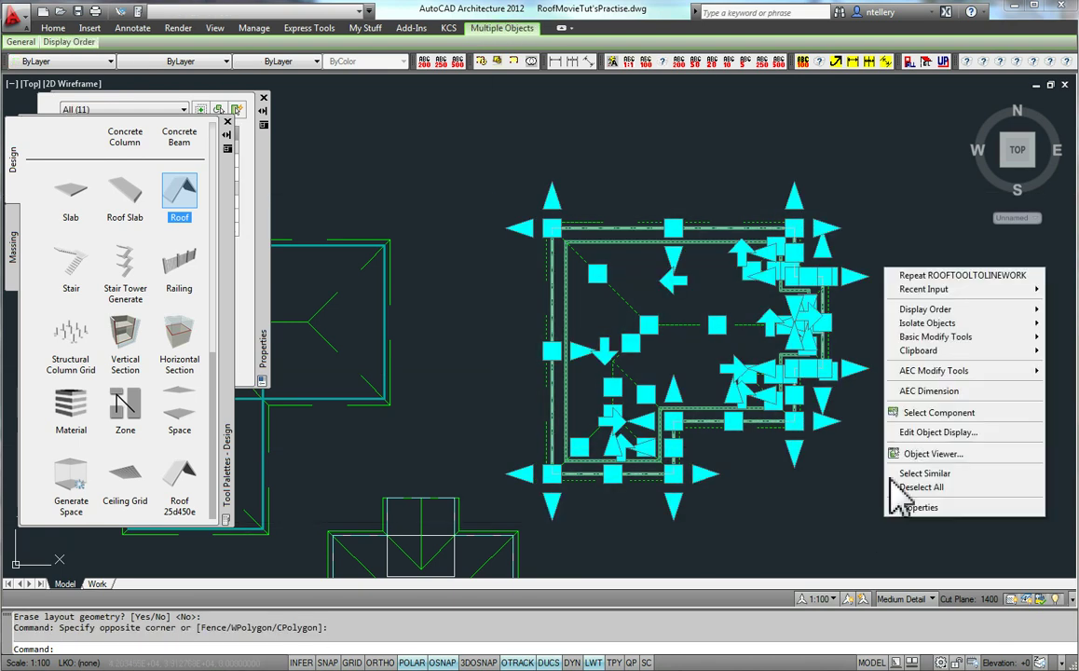
click(930, 454)
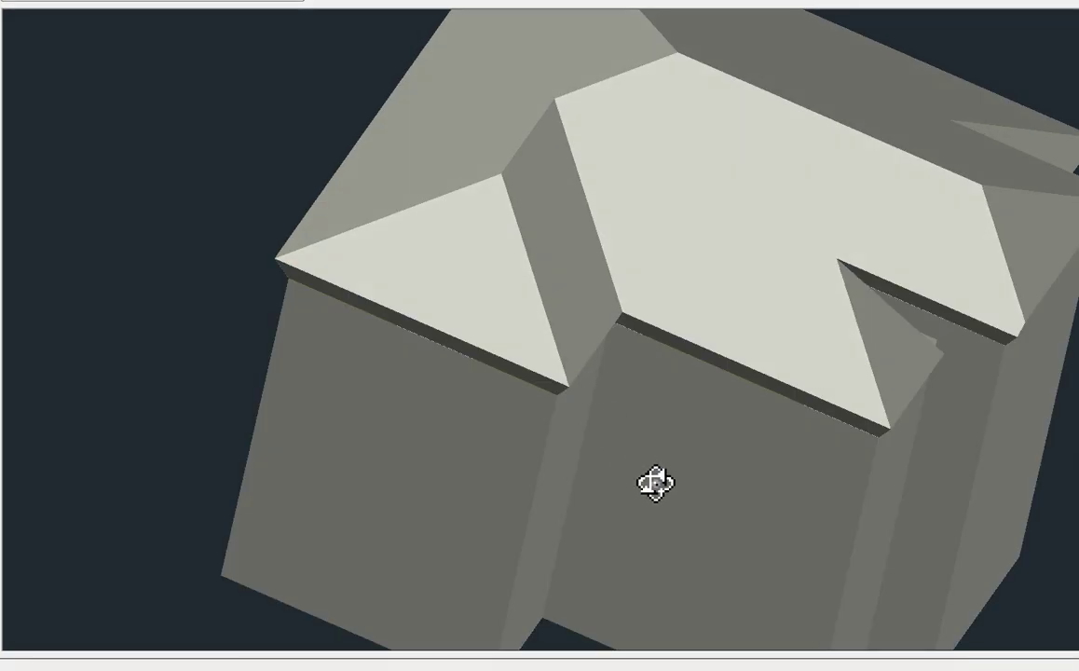
scroll(655, 482, down, 3)
drag(692, 491, 584, 340)
drag(763, 278, 628, 261)
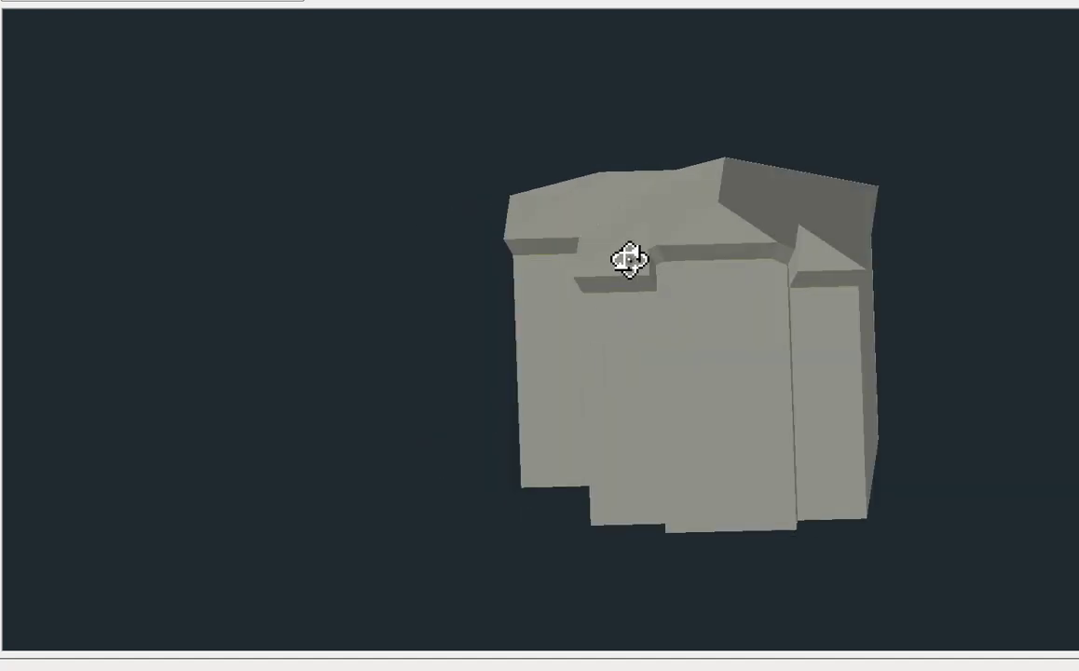
drag(754, 257, 542, 380)
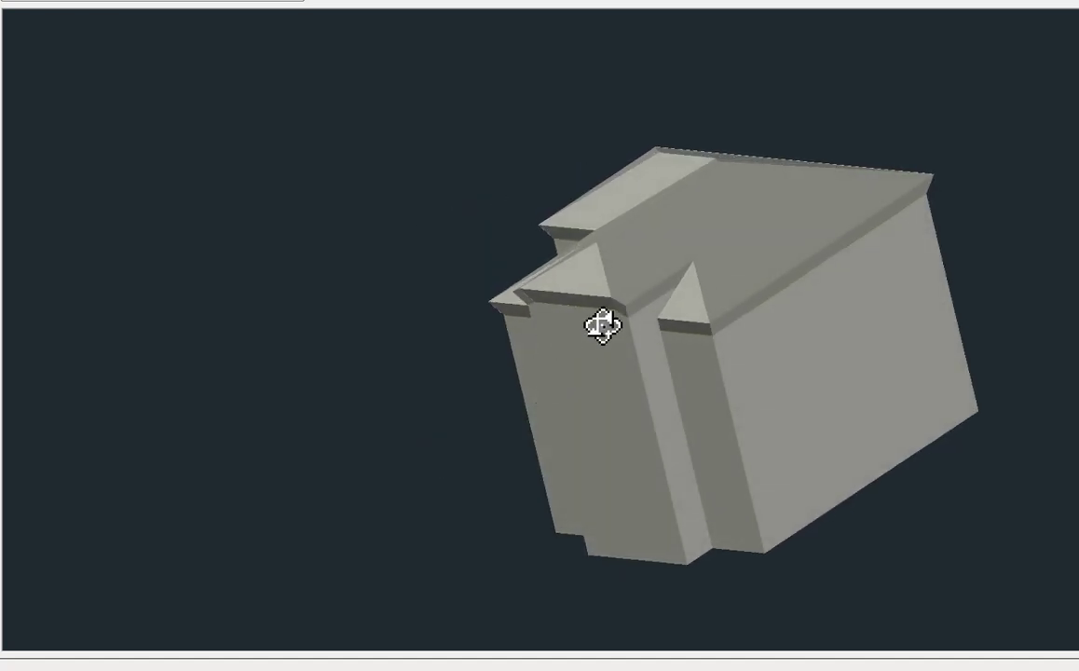
drag(506, 301, 825, 233)
scroll(810, 259, up, 3)
middle_drag(811, 259, 645, 408)
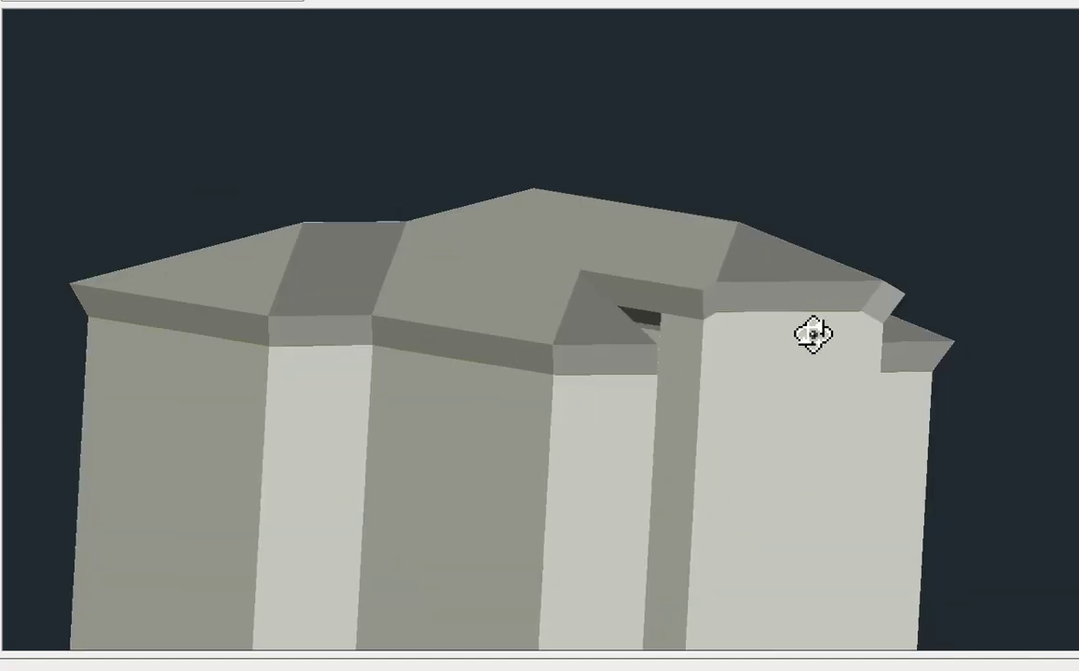
drag(813, 335, 622, 536)
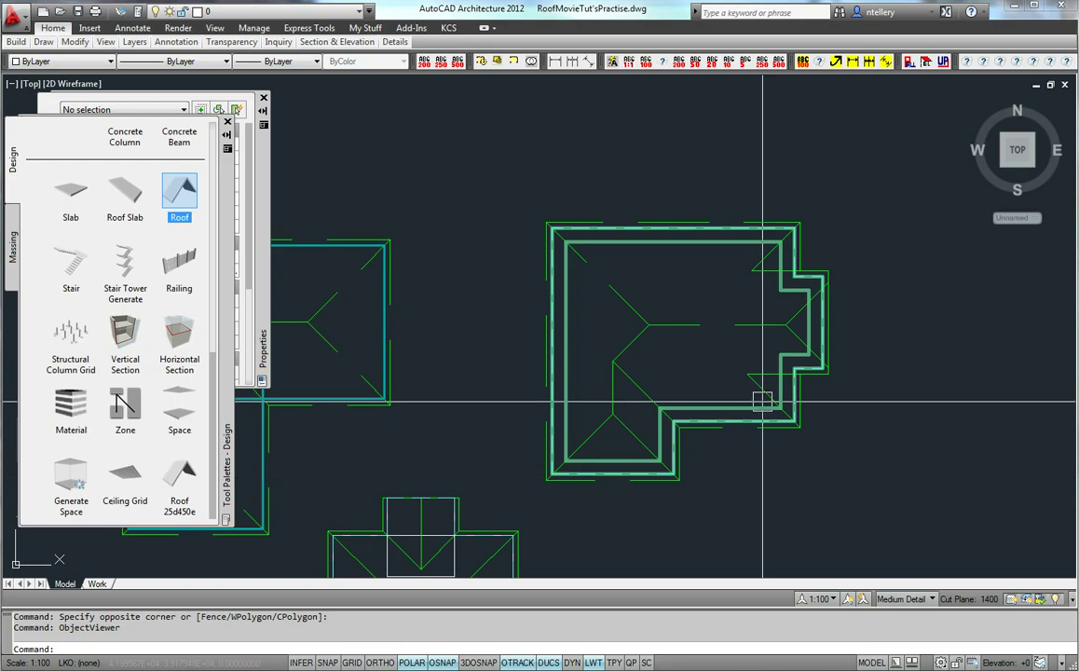
Stretch the south end of the walled building's southern ridge onto the south roof edge to form a gable.
scroll(652, 431, up, 5)
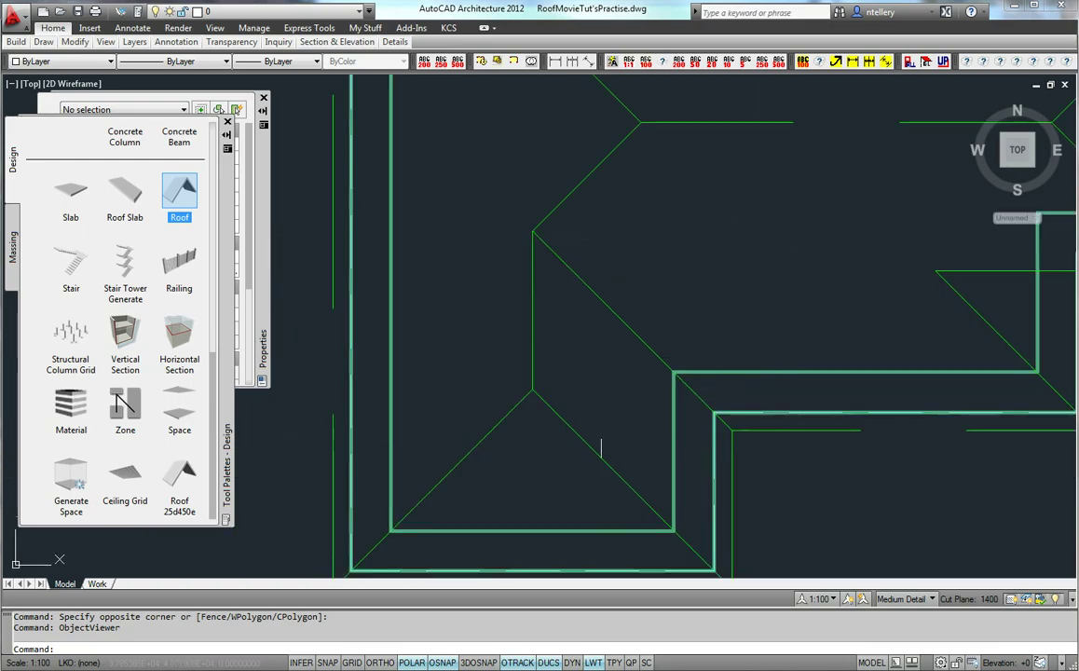
click(549, 399)
scroll(573, 449, down, 5)
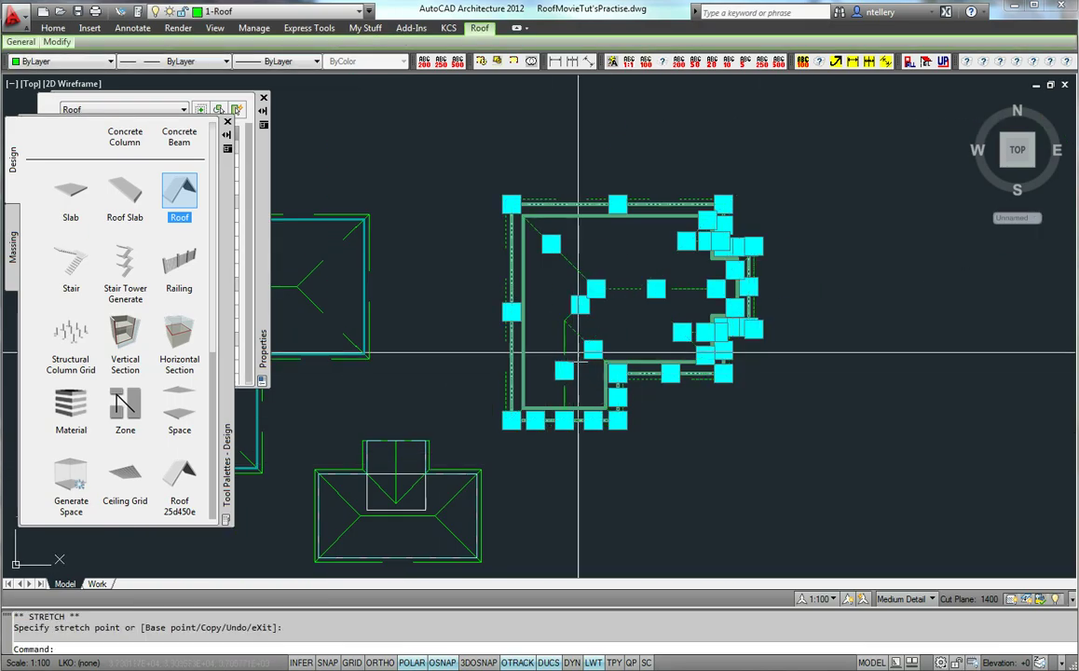
scroll(573, 410, up, 2)
key(Escape)
Modify the south wall's roof line with Auto project so the wall extends up to the gabled roof.
click(572, 463)
right_click(578, 465)
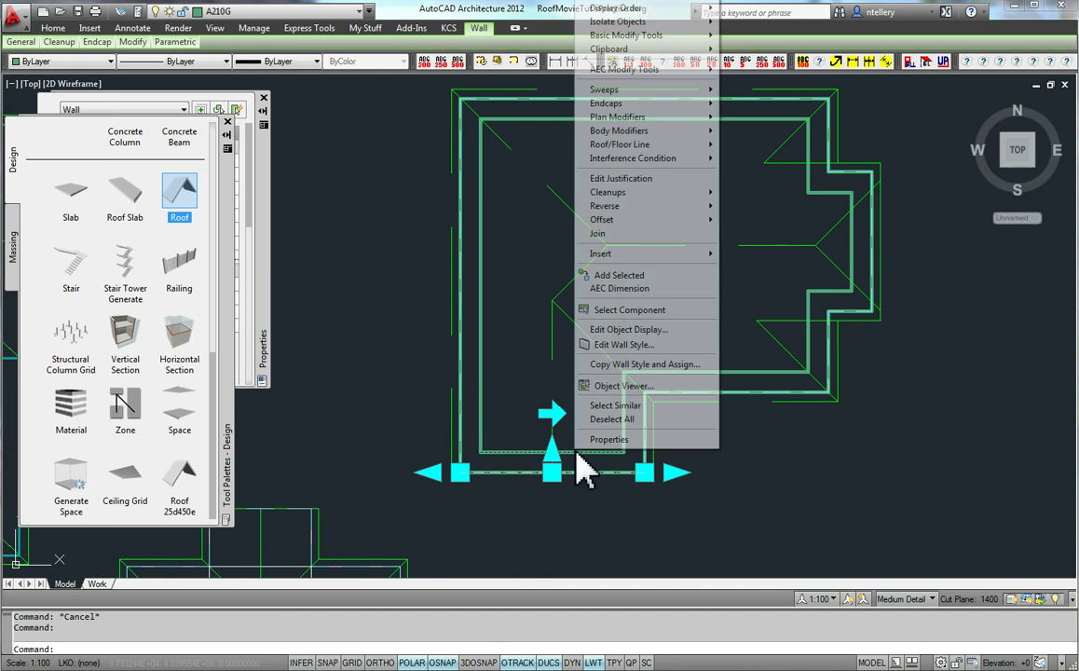
mouse_move(652, 146)
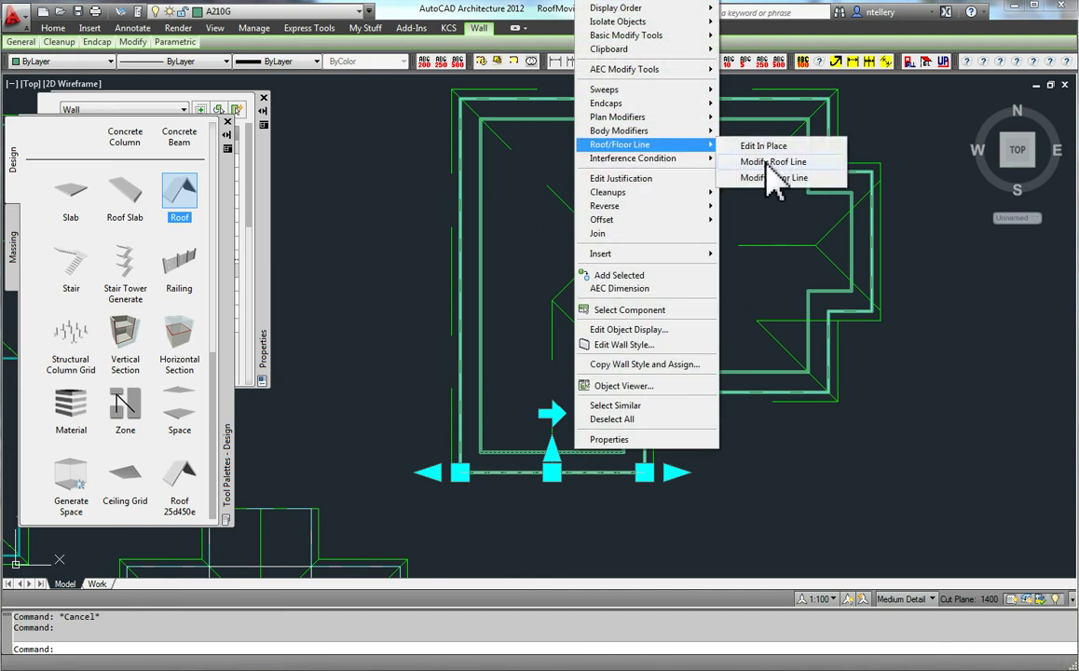
click(770, 162)
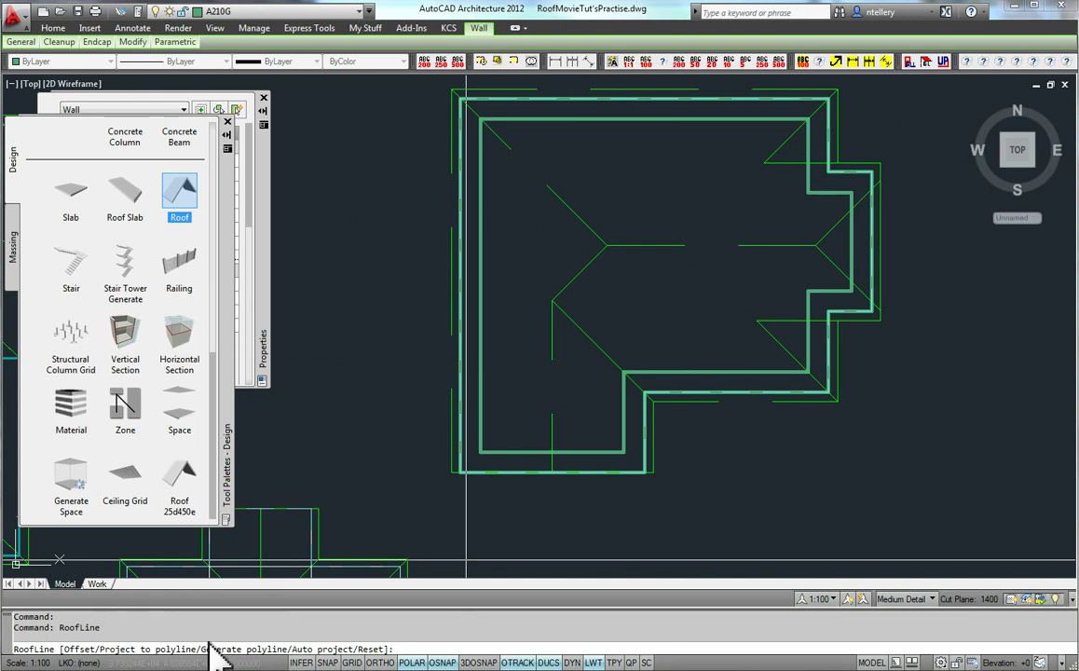
text(a)
key(Return)
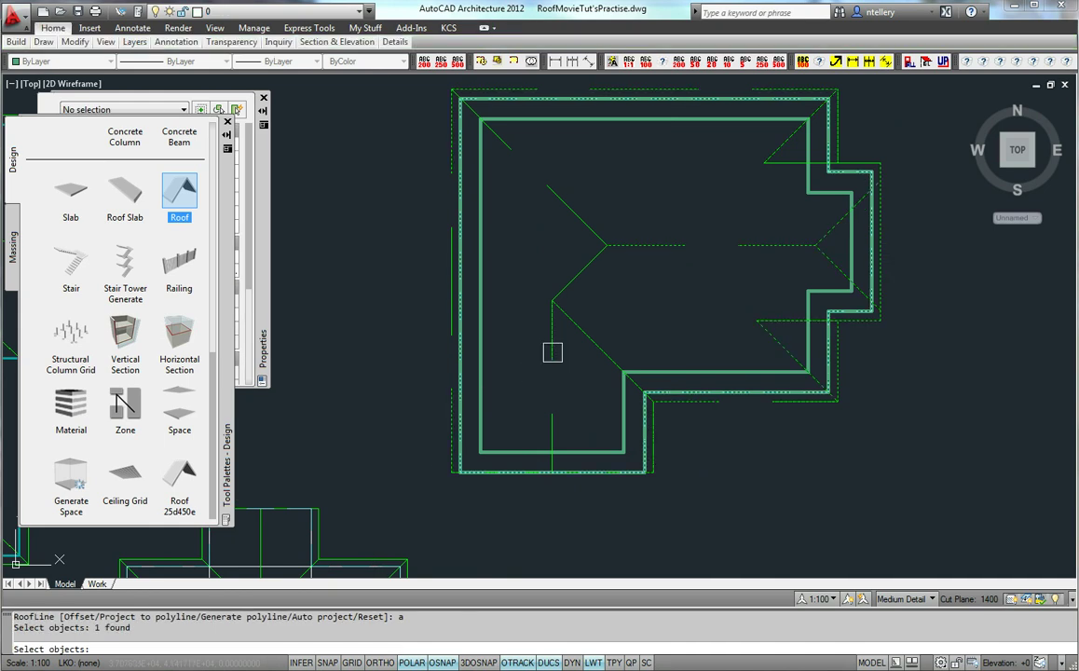
key(Return)
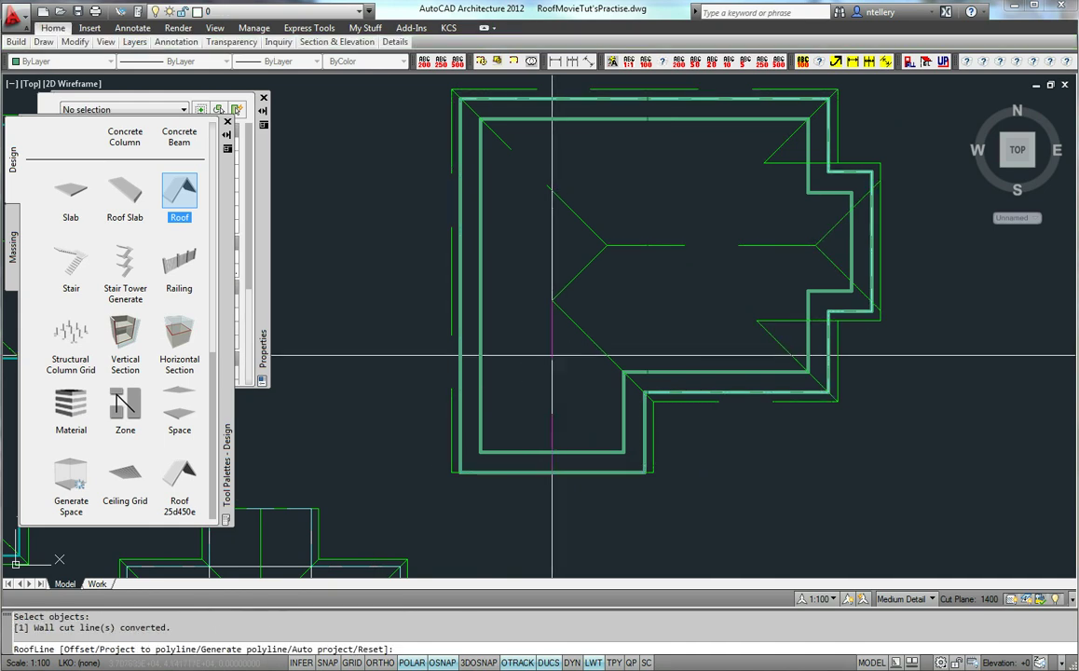
key(Escape)
Inspect the projected south gable wall together with the roof in the Object Viewer.
click(655, 506)
click(481, 446)
right_click(481, 445)
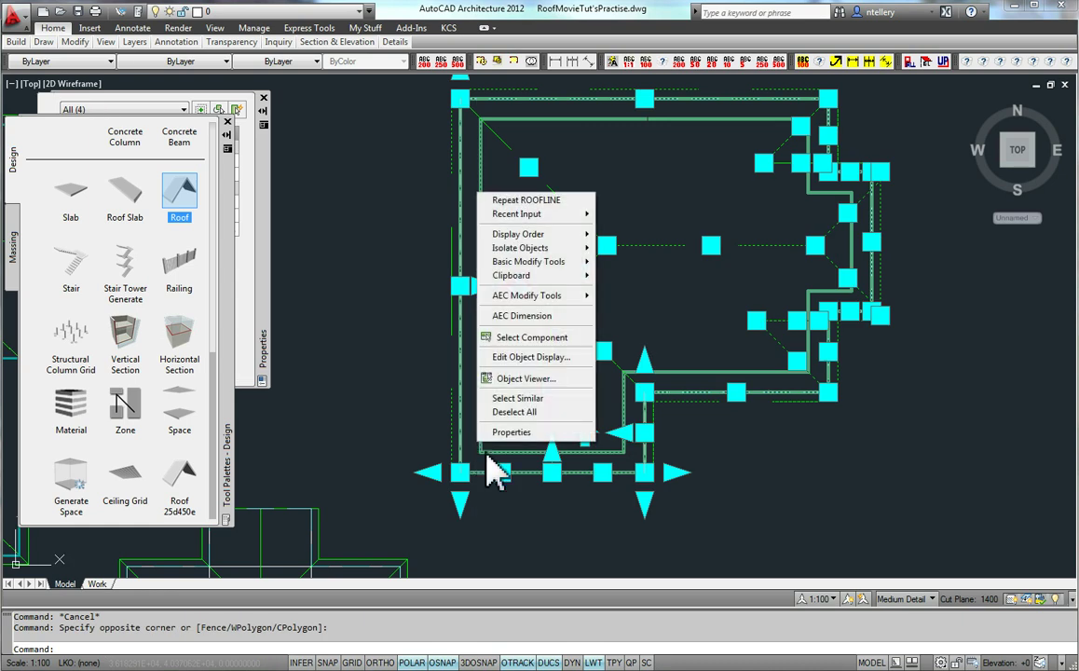
click(537, 383)
mouse_move(650, 553)
mouse_down()
mouse_move(634, 284)
mouse_move(638, 465)
mouse_move(567, 290)
mouse_move(686, 376)
mouse_move(650, 392)
mouse_move(540, 173)
mouse_move(711, 271)
mouse_up()
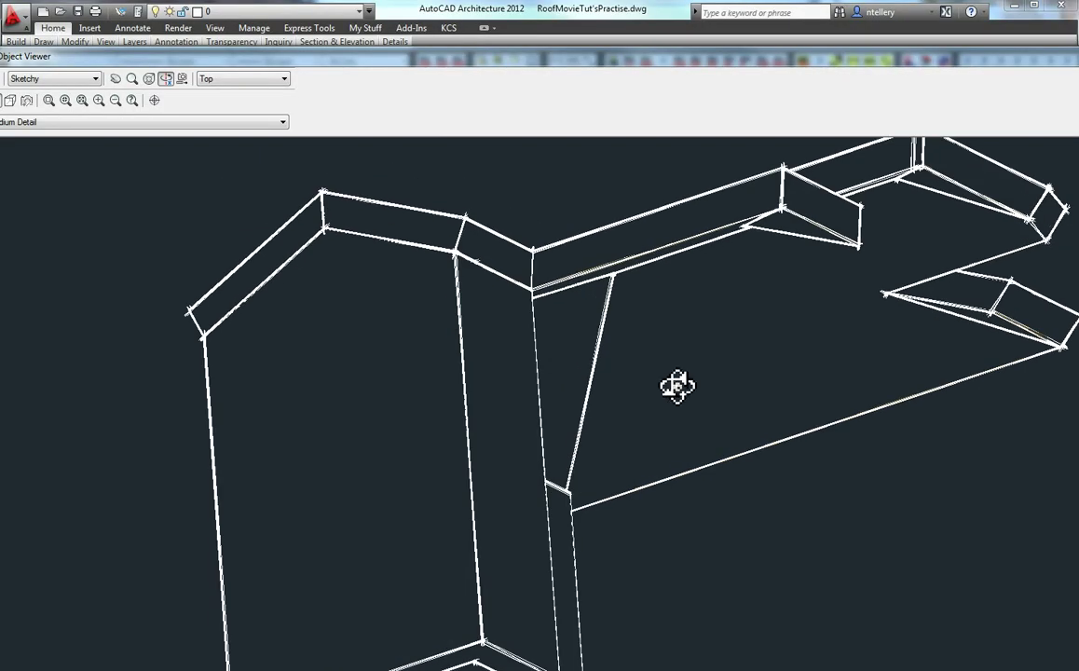
drag(678, 386, 588, 503)
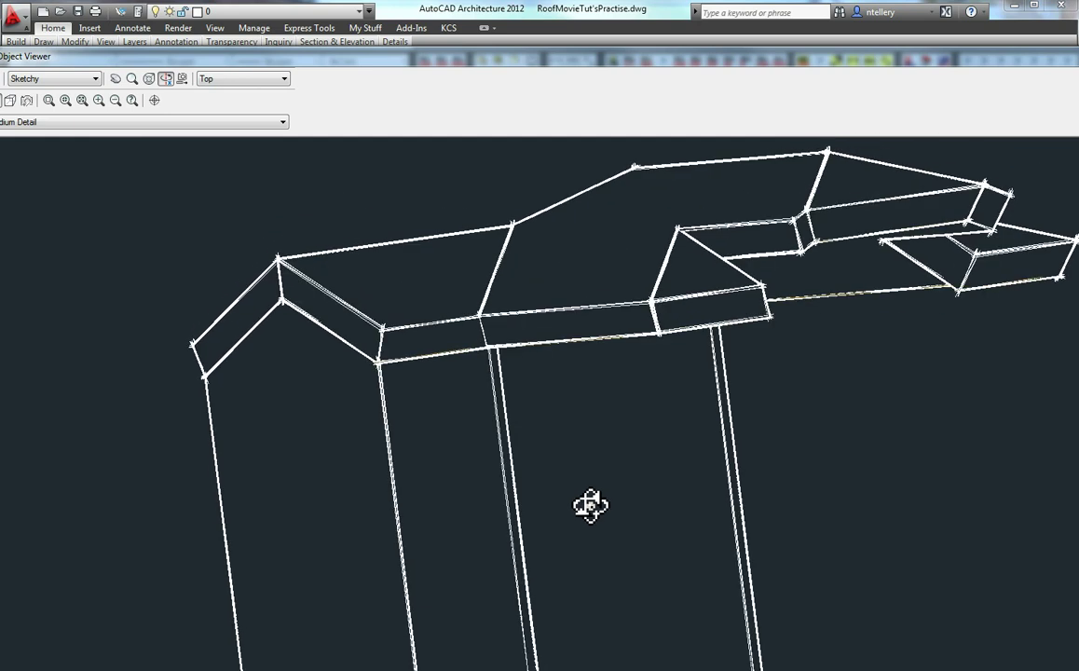
key(Escape)
Erase the roofs from both the L-shaped outline and the walled building, keeping the linework and walls.
middle_drag(636, 432, 640, 458)
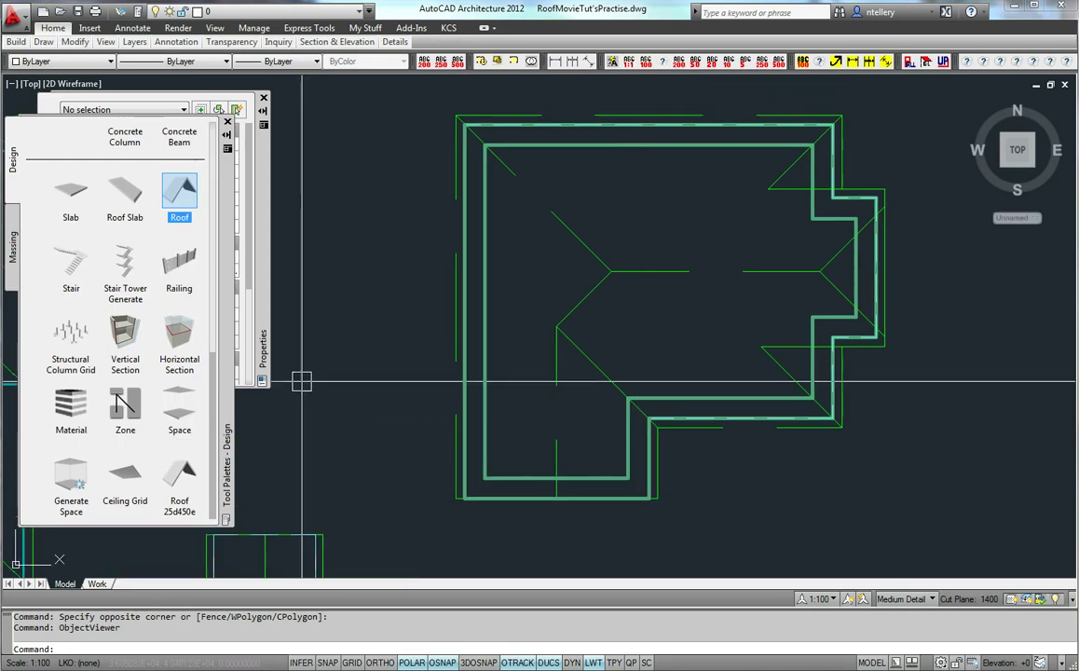
middle_drag(276, 425, 294, 398)
middle_drag(308, 289, 788, 463)
key(Return)
click(499, 357)
key(Return)
key(Return)
click(703, 347)
key(Return)
mouse_move(424, 318)
middle_down()
mouse_move(512, 416)
mouse_move(499, 305)
middle_up()
Start a roof with the arf command and trace the L-shaped outline's west edge from the northwest to the southwest corner.
click(264, 199)
text(arf)
key(Return)
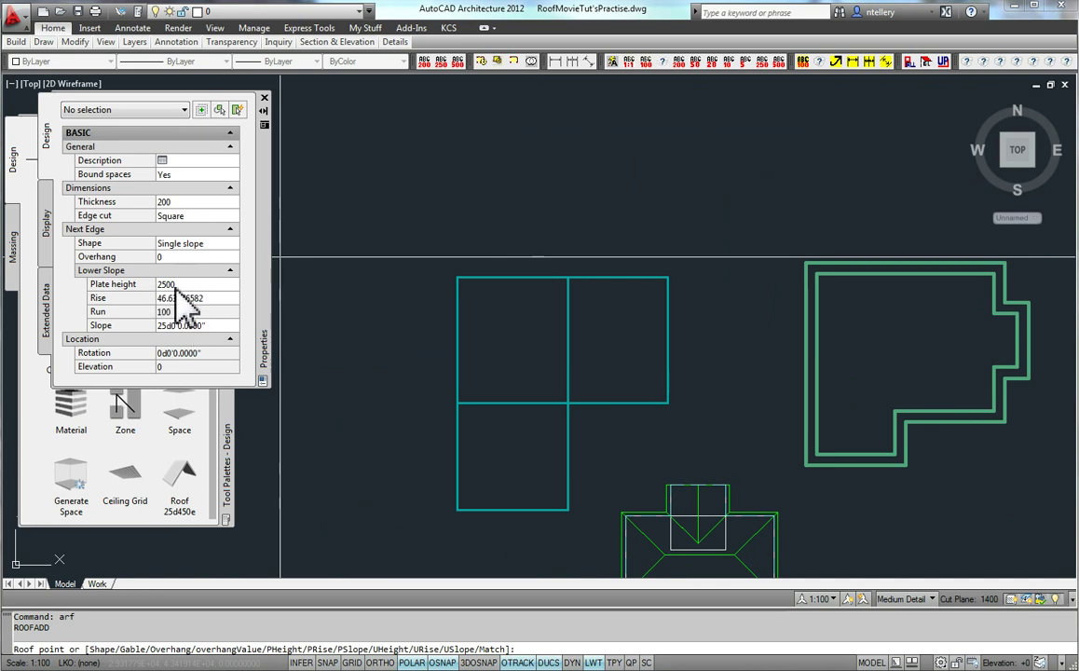
click(457, 277)
click(457, 510)
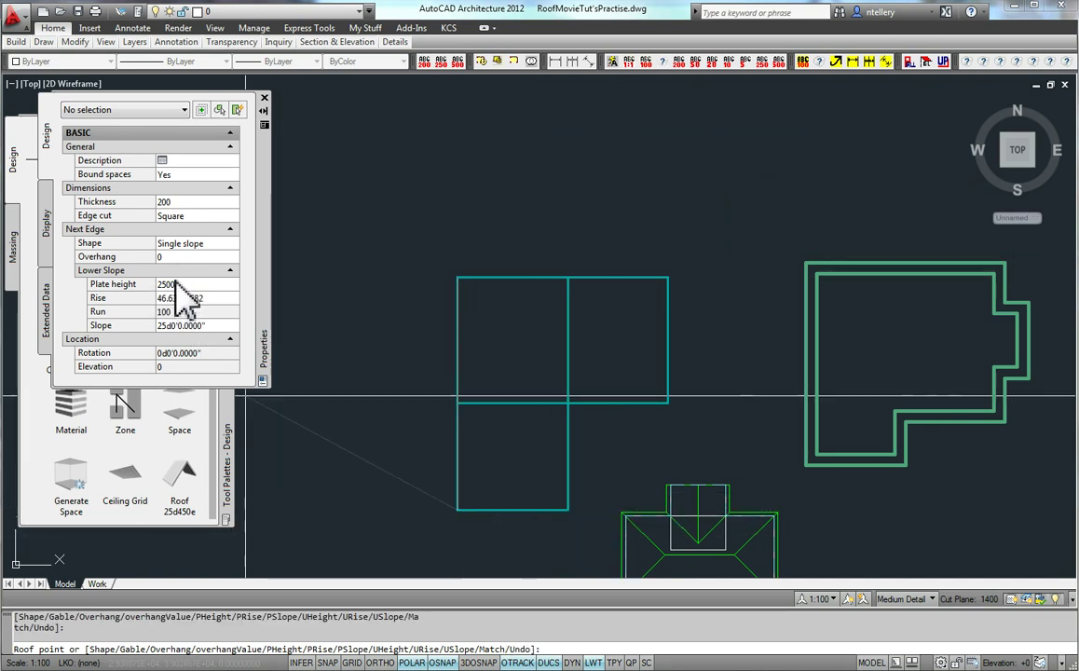
Trace the south edge at a 90-degree slope, then continue at 25 degrees through the inner corner to the east wing's southeast corner.
click(178, 325)
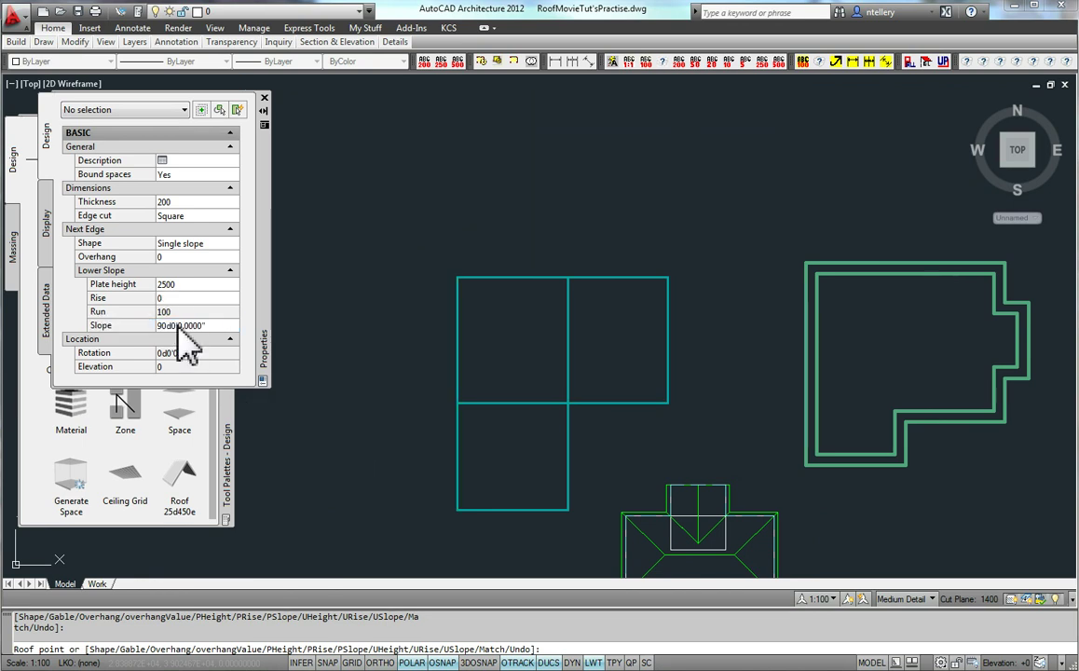
click(568, 510)
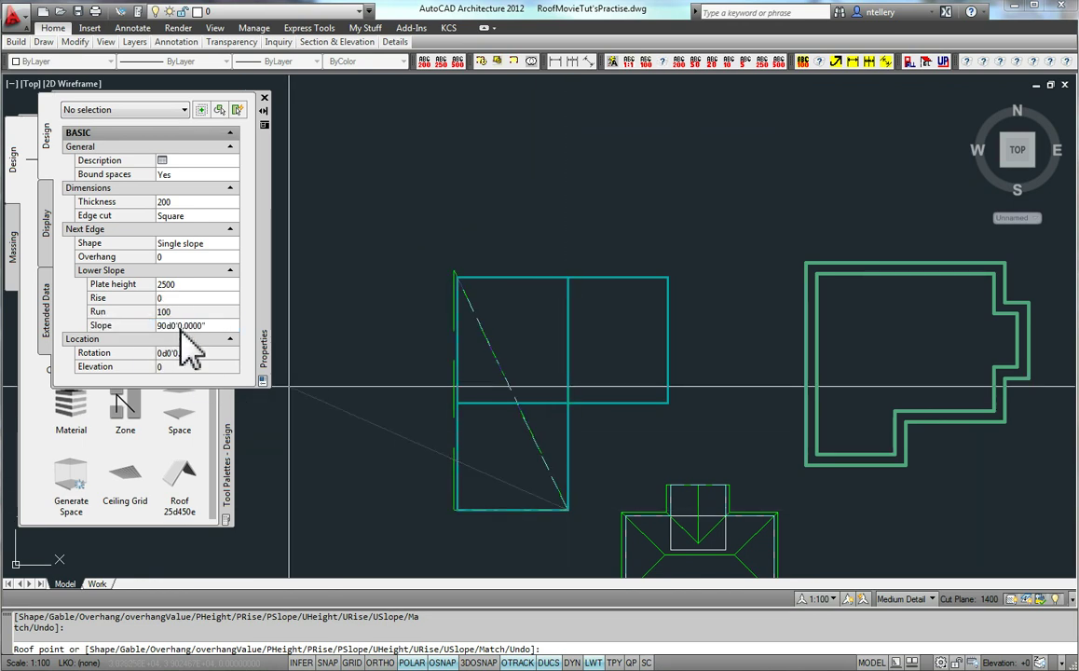
click(184, 325)
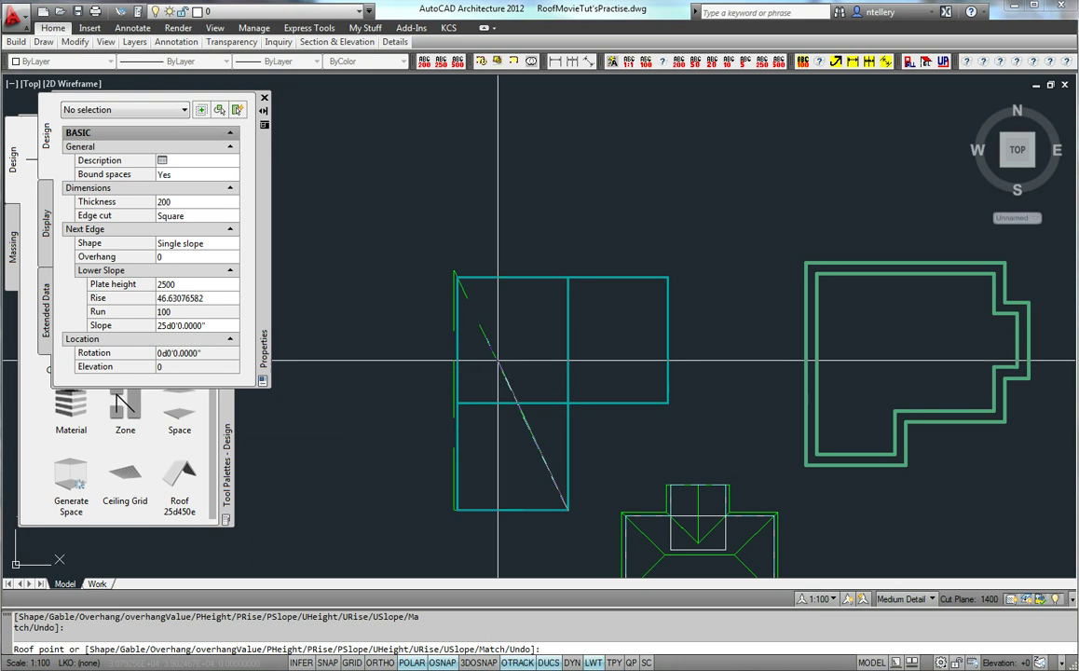
click(568, 403)
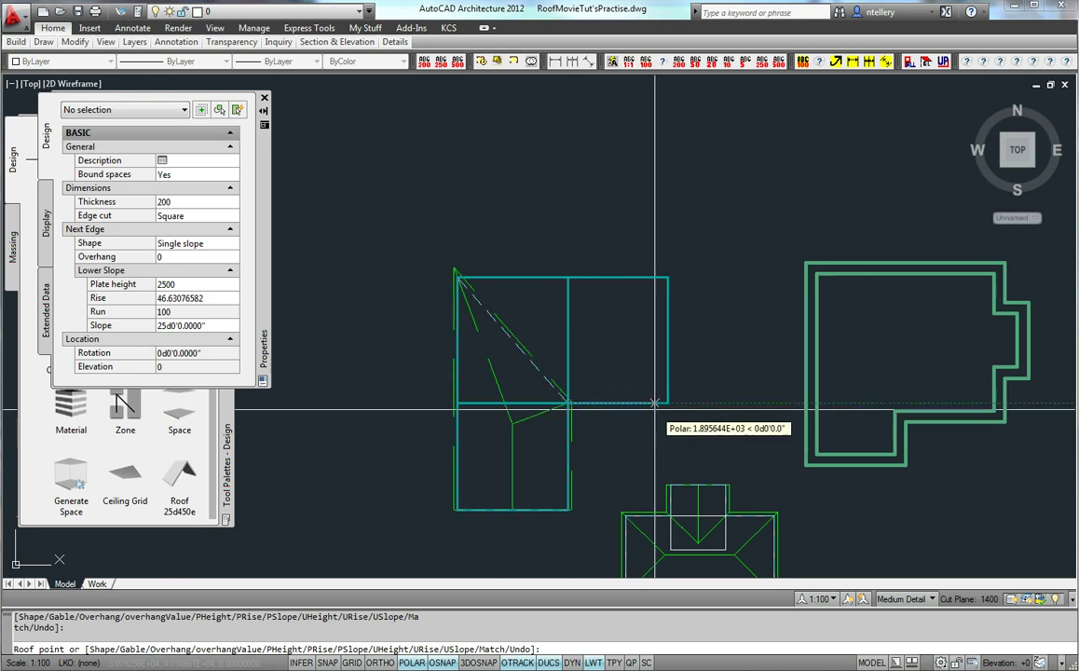
click(200, 326)
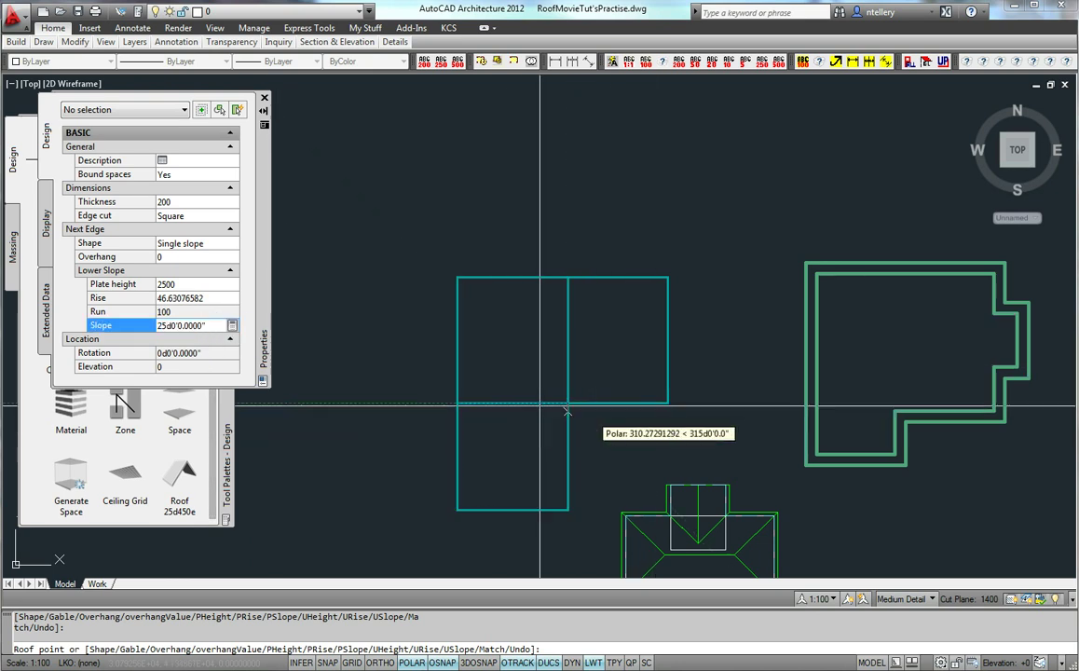
click(668, 403)
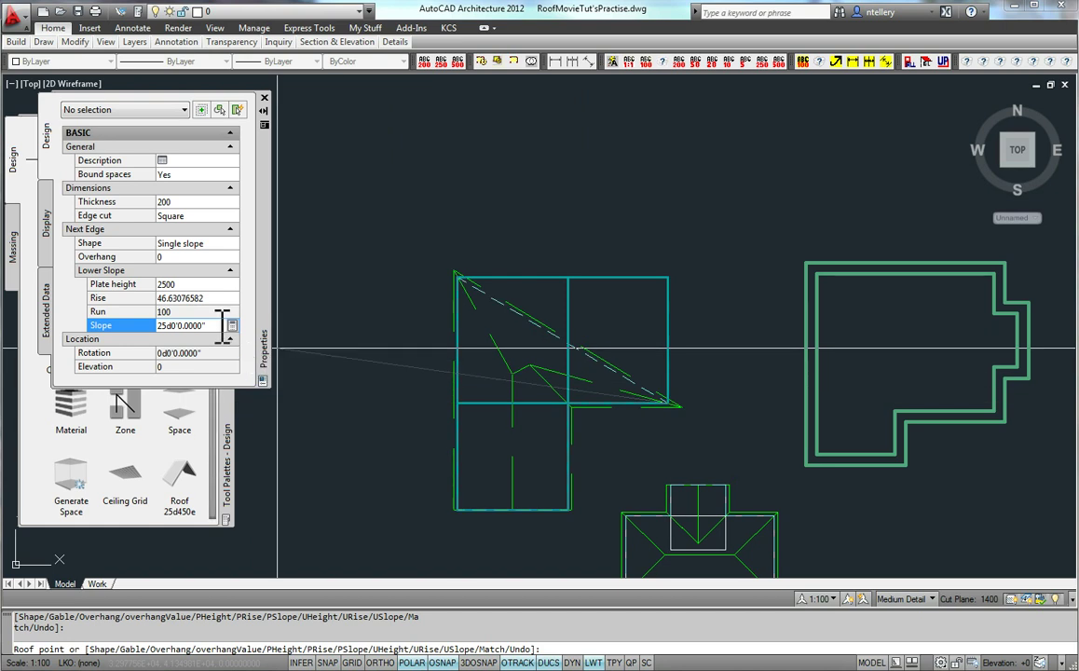
Trace the east edge as a gable with a 90-degree slope, return the slope to 25 degrees, and finish the roof.
drag(223, 327, 151, 326)
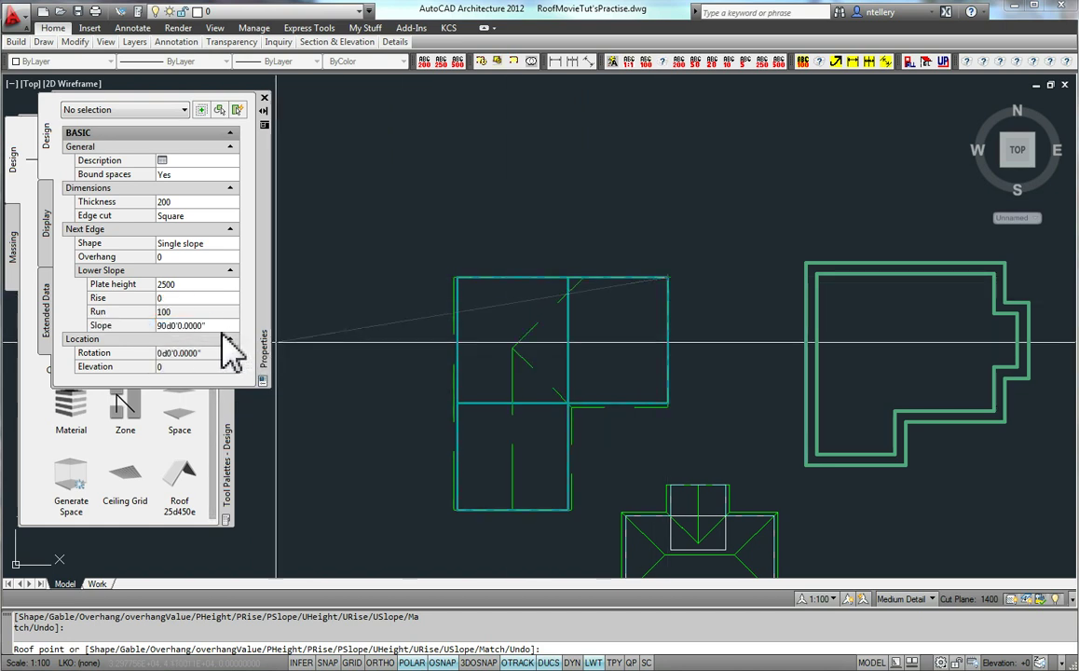
click(224, 325)
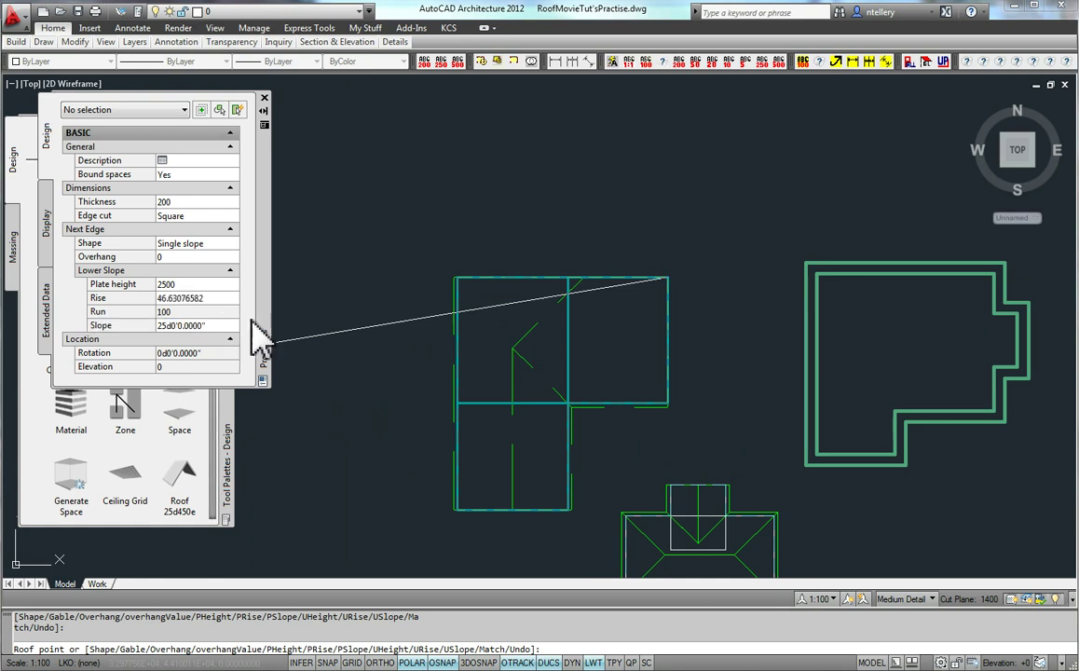
key(Return)
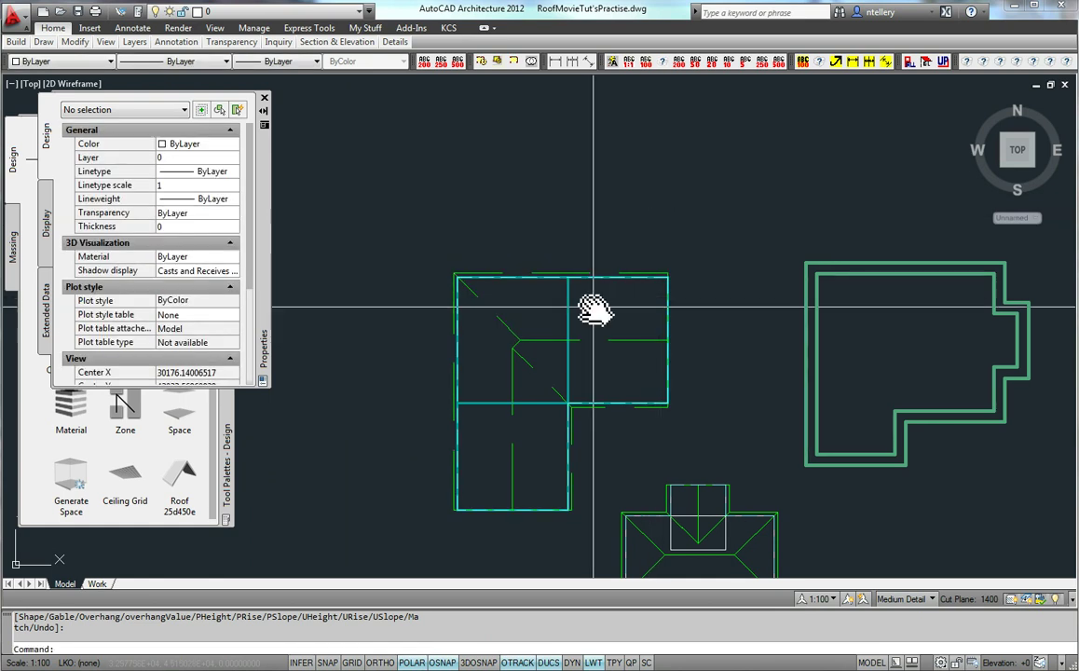
middle_drag(594, 307, 506, 302)
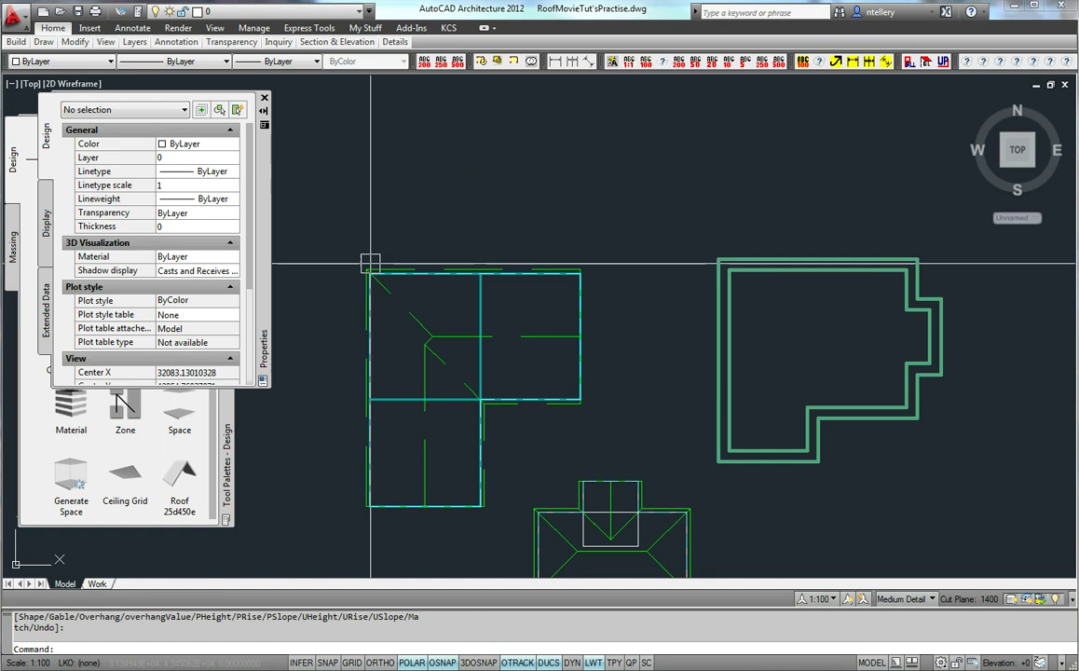
middle_drag(371, 261, 418, 249)
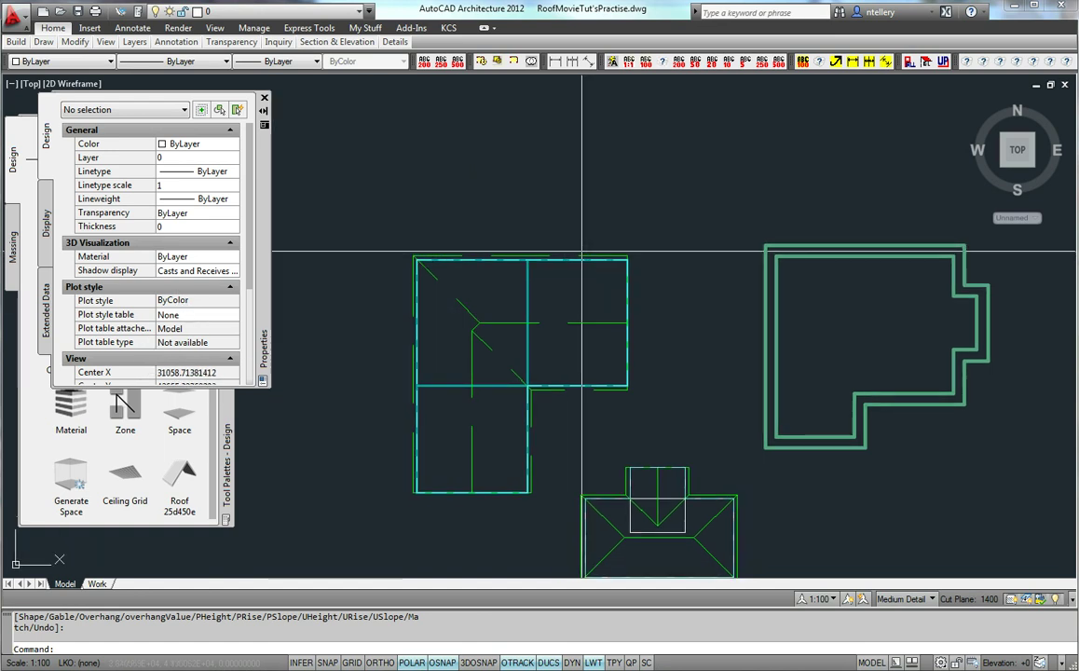
click(559, 334)
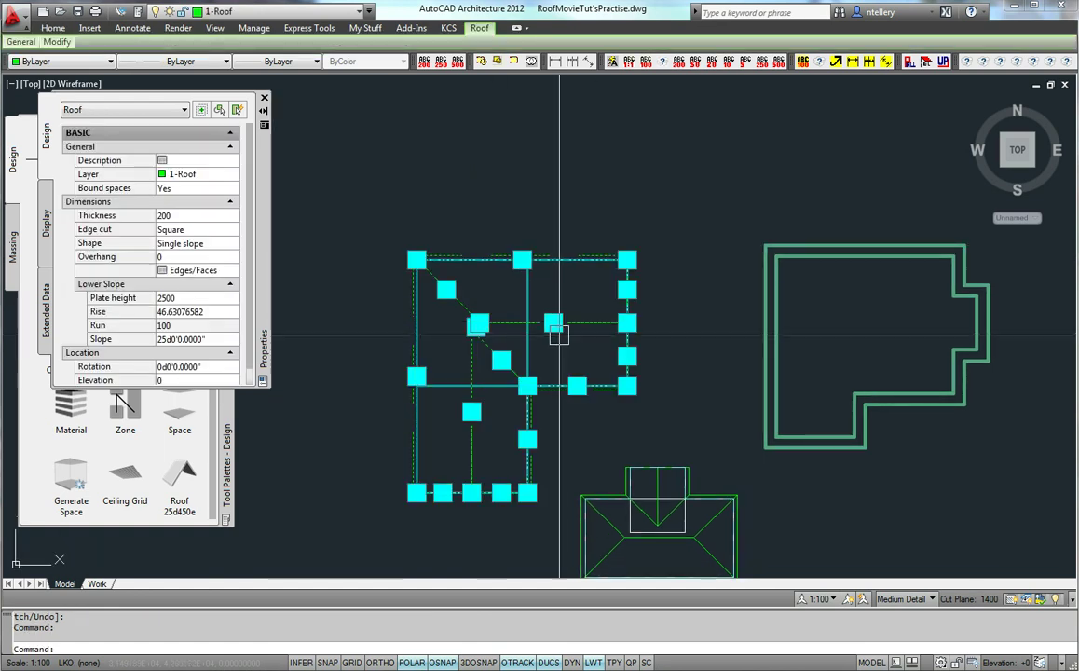
key(Escape)
middle_drag(548, 447, 483, 354)
text(e)
key(Return)
middle_drag(564, 341, 574, 246)
middle_drag(631, 332, 565, 231)
scroll(557, 237, down, 3)
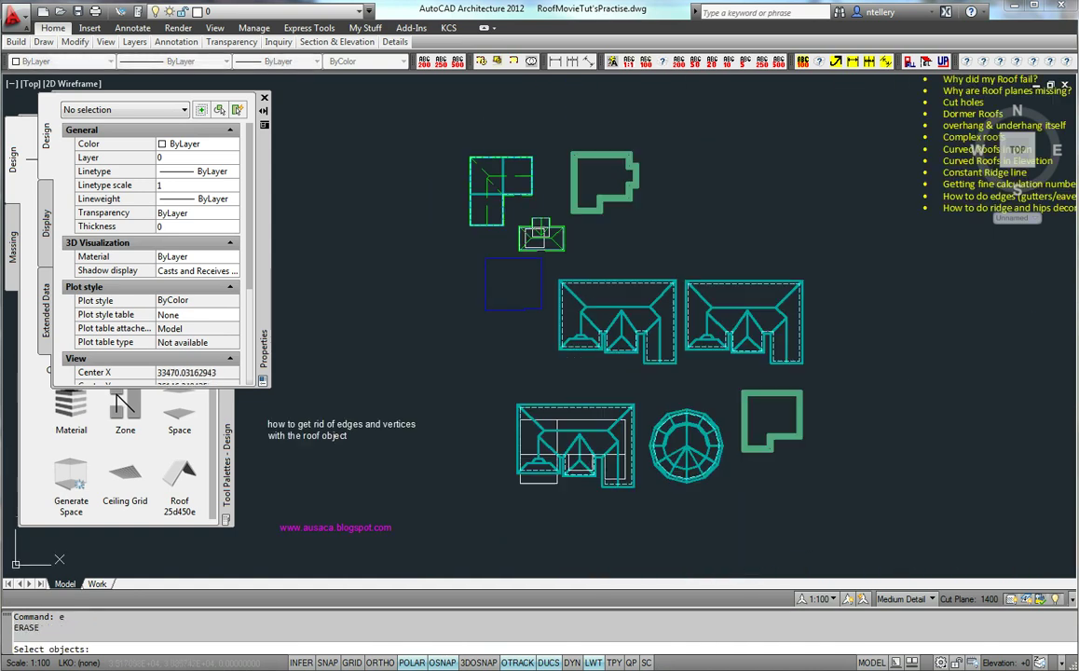
middle_drag(783, 372, 671, 309)
scroll(670, 309, up, 3)
key(Escape)
Convert the western of the two complex roofs to roof slabs in the Standard style, erasing the layout geometry.
click(610, 300)
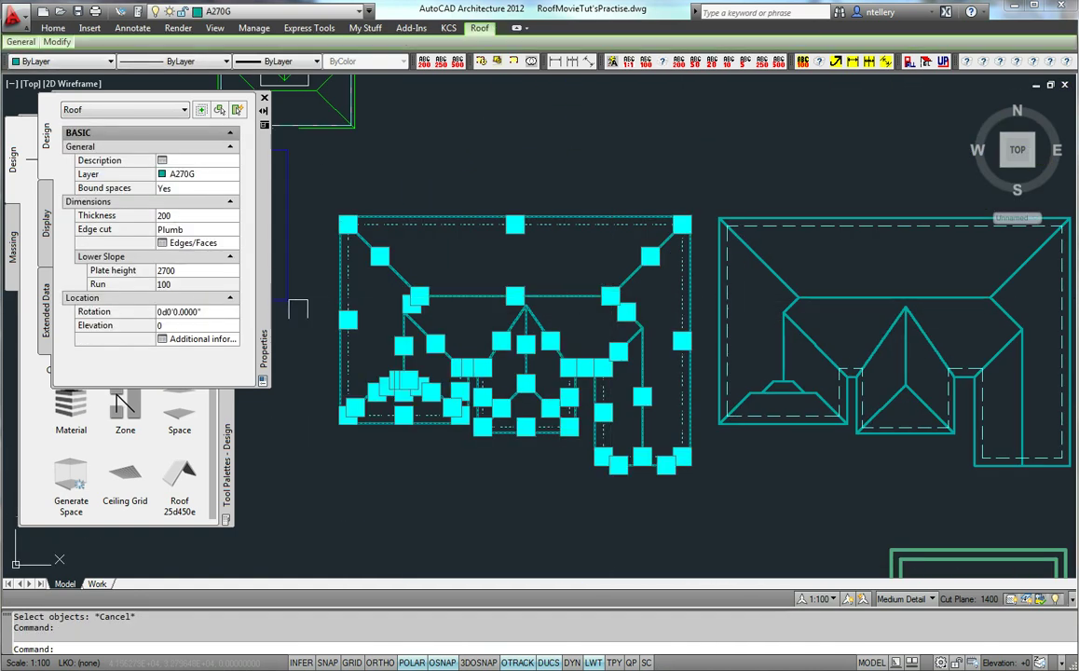
key(Escape)
click(454, 301)
right_click(454, 303)
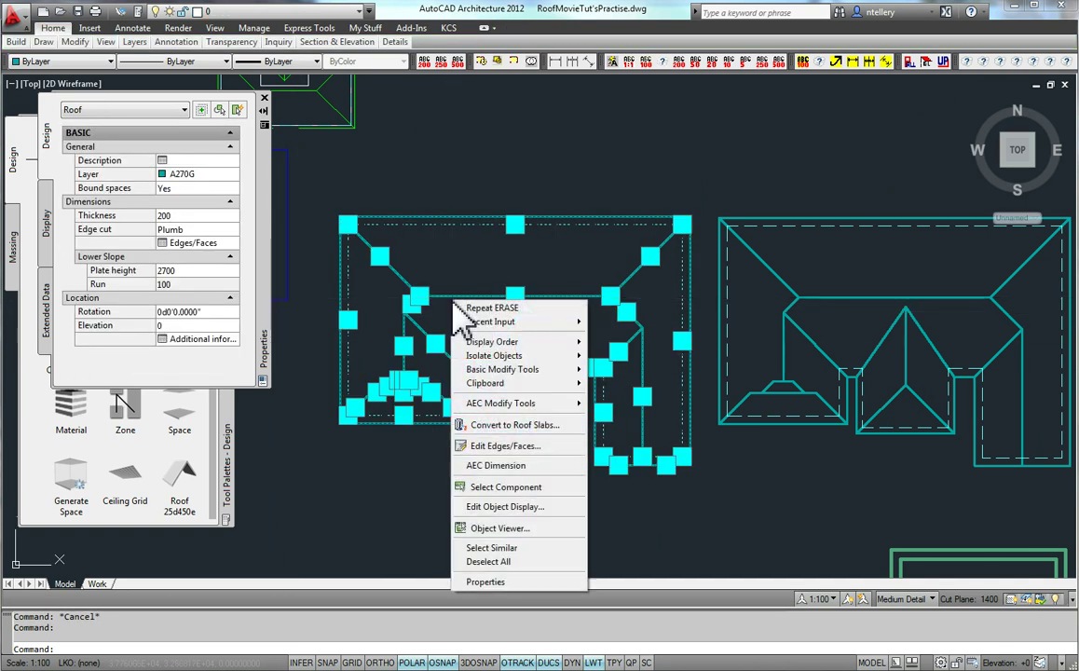
click(507, 465)
right_click(511, 298)
click(557, 424)
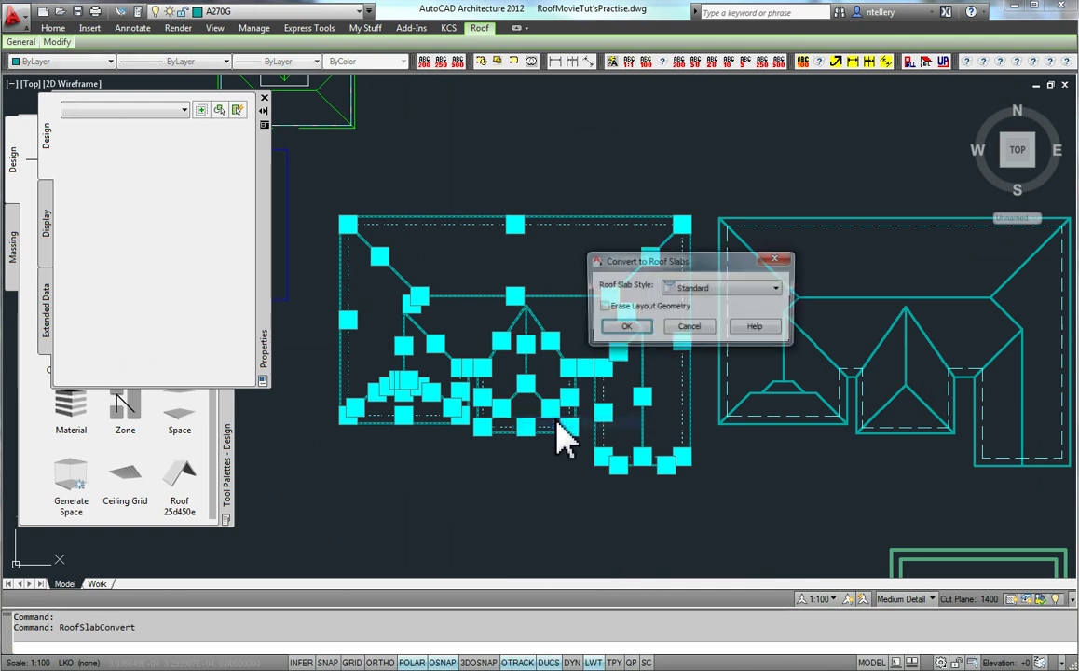
click(615, 312)
click(623, 328)
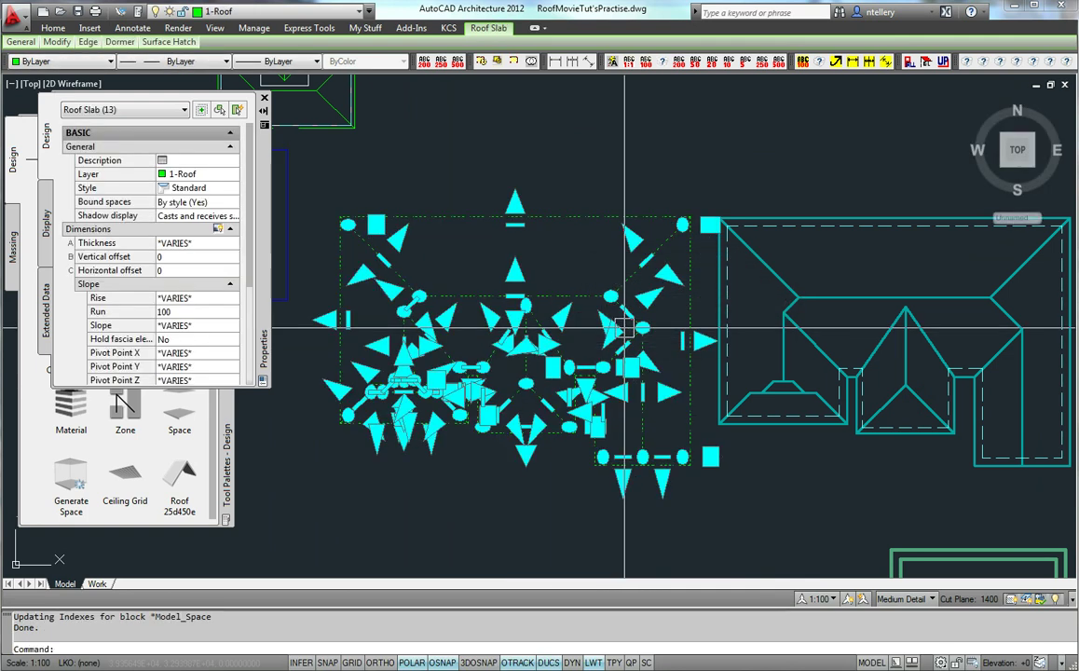
Stretch the south ends of the roof slabs over the west wing and middle bay southward.
key(Escape)
mouse_move(620, 339)
middle_down()
mouse_move(601, 346)
mouse_move(533, 319)
mouse_move(542, 318)
middle_up()
scroll(557, 330, down, 2)
scroll(557, 336, up, 2)
scroll(531, 317, down, 5)
scroll(486, 343, up, 9)
text(s)
key(Return)
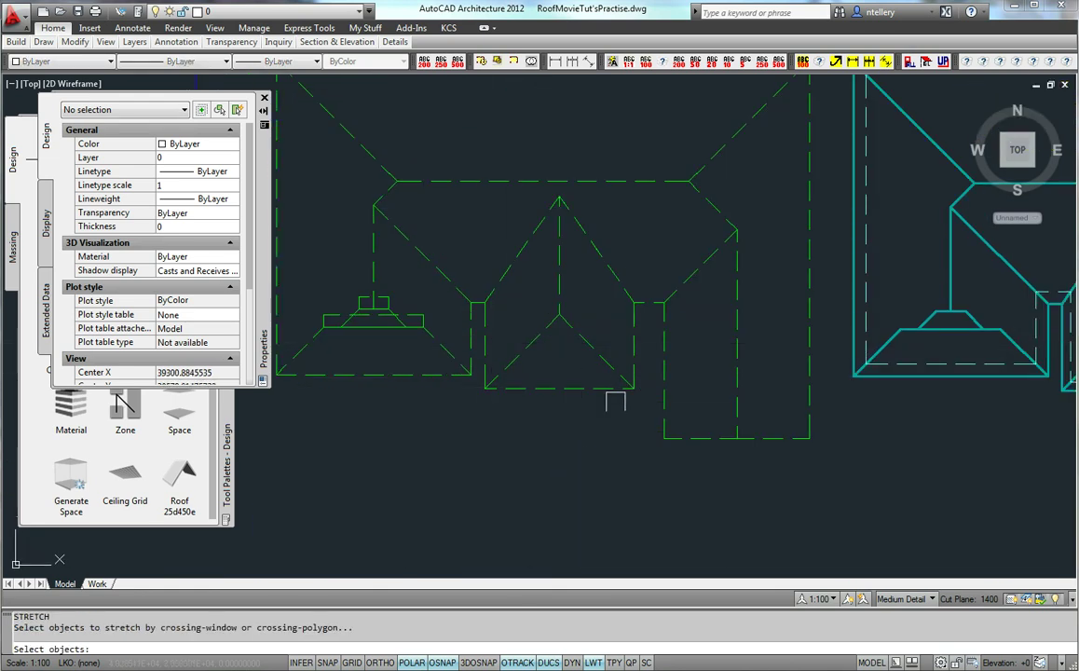
click(639, 413)
scroll(631, 405, down, 3)
click(426, 376)
key(Return)
click(491, 413)
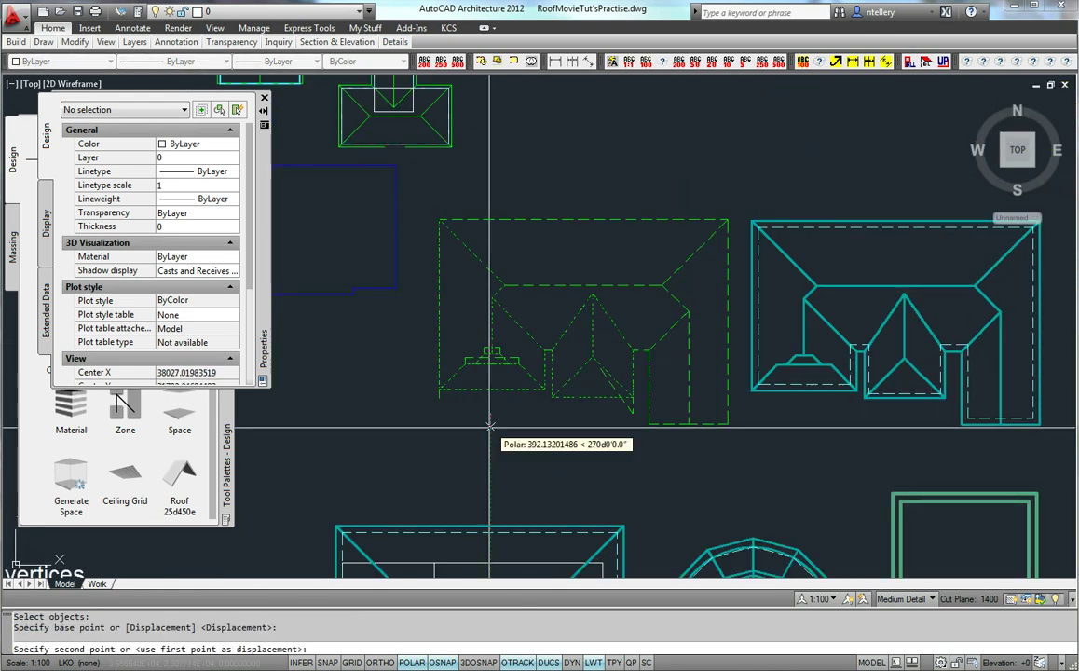
click(490, 424)
Stretch the west end of the roof slabs westward.
key(Return)
click(533, 421)
click(367, 182)
key(Return)
click(499, 183)
click(478, 182)
Stretch the slab corners between the west wing and the middle bay westward.
key(Return)
click(556, 438)
click(471, 261)
key(Return)
click(561, 170)
click(550, 170)
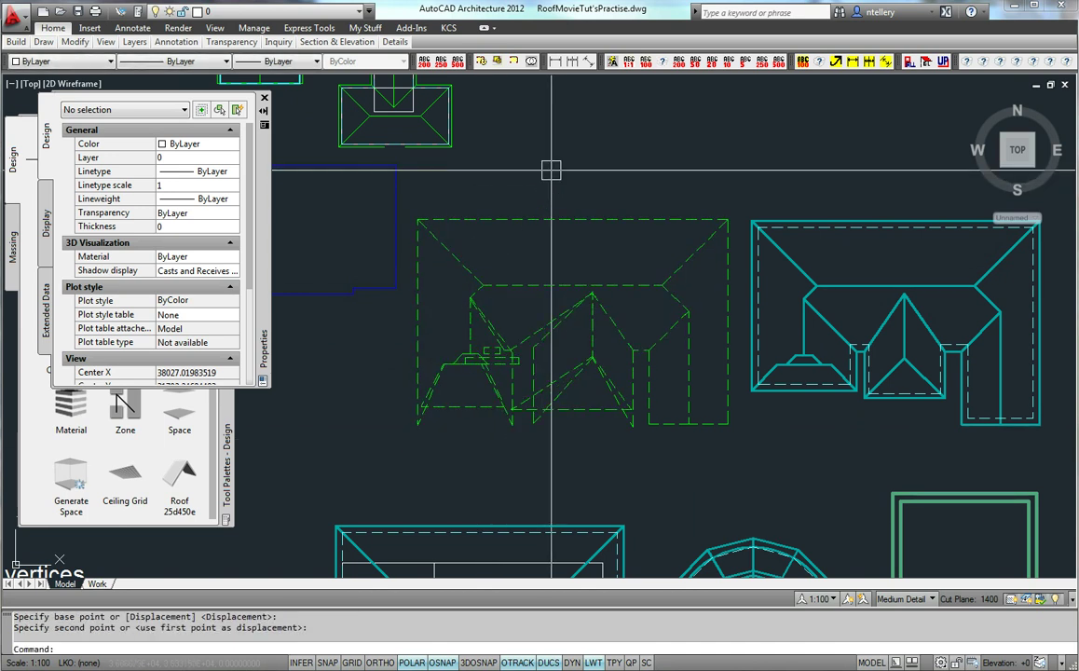
Stretch the slabs around the middle bay eastward.
key(Return)
click(610, 415)
click(518, 184)
key(Return)
click(591, 185)
click(631, 185)
Stretch the east edge of the roof slabs slightly eastward.
key(Return)
click(743, 454)
click(716, 179)
key(Return)
click(710, 174)
click(716, 174)
Inspect the stretched roof slabs in the Object Viewer, orbiting around them to examine how the planes meet in 3D.
click(747, 436)
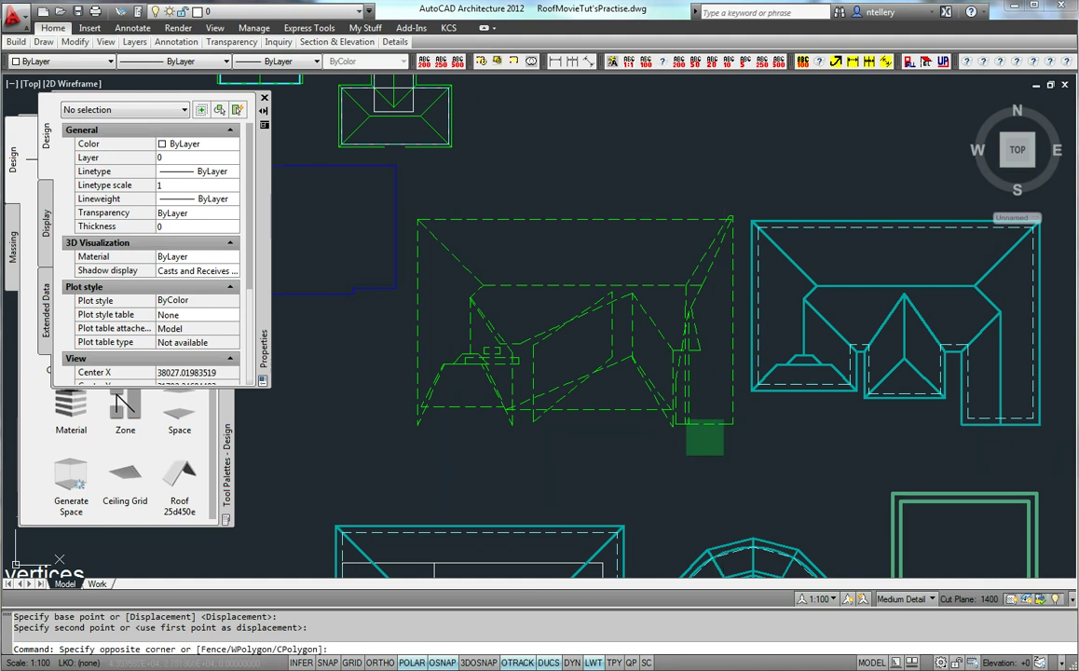
click(450, 271)
right_click(450, 270)
click(513, 613)
drag(583, 475, 565, 260)
middle_drag(638, 409, 669, 562)
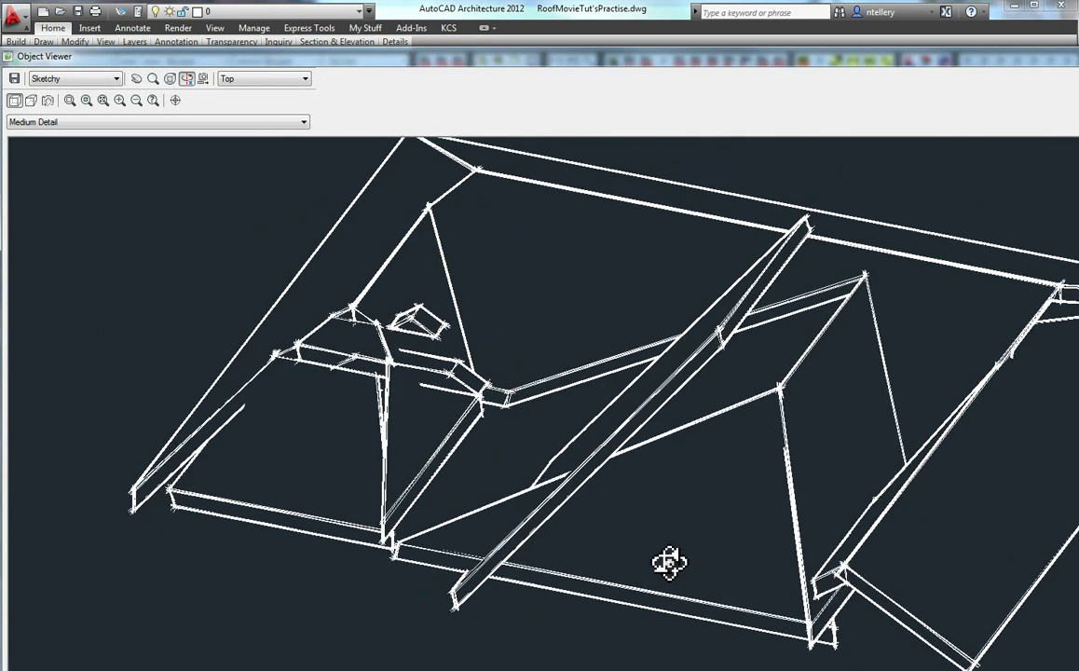
key(Escape)
Stretch the notch between the west wing and middle bay of the intact complex roof eastward.
middle_drag(792, 443, 567, 463)
text(s)
key(Return)
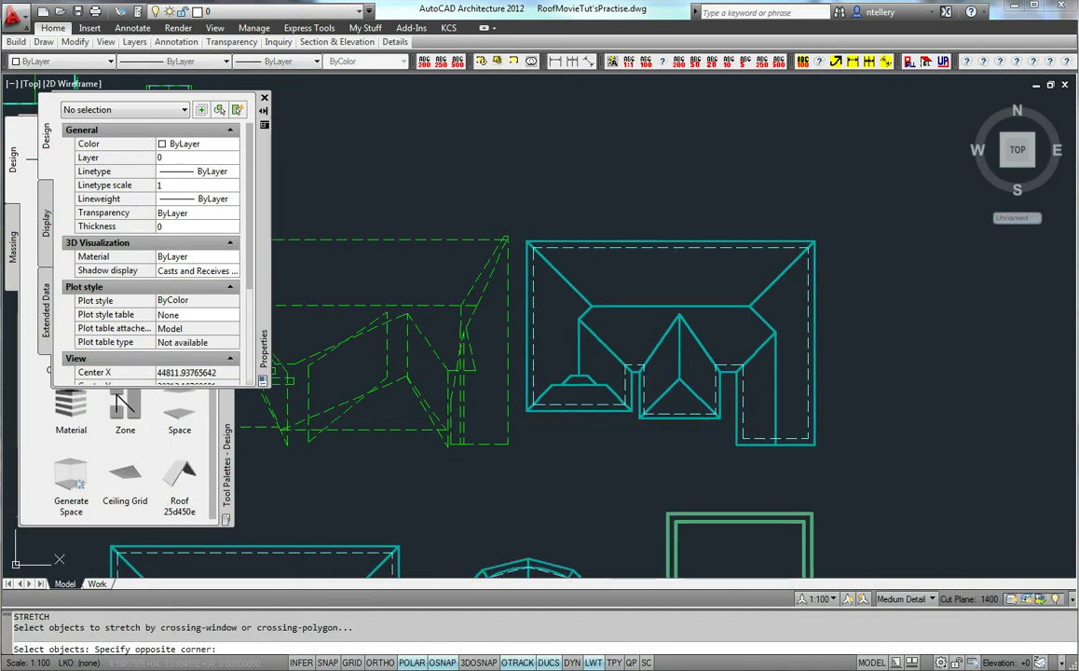
click(686, 448)
click(596, 287)
key(Return)
click(655, 190)
click(688, 187)
Stretch the east end of the intact roof eastward.
key(Return)
click(839, 479)
click(754, 163)
key(Return)
click(772, 166)
click(804, 166)
Stretch the north edge of the intact roof southward.
key(Return)
click(876, 348)
click(556, 219)
key(Return)
click(602, 243)
click(602, 271)
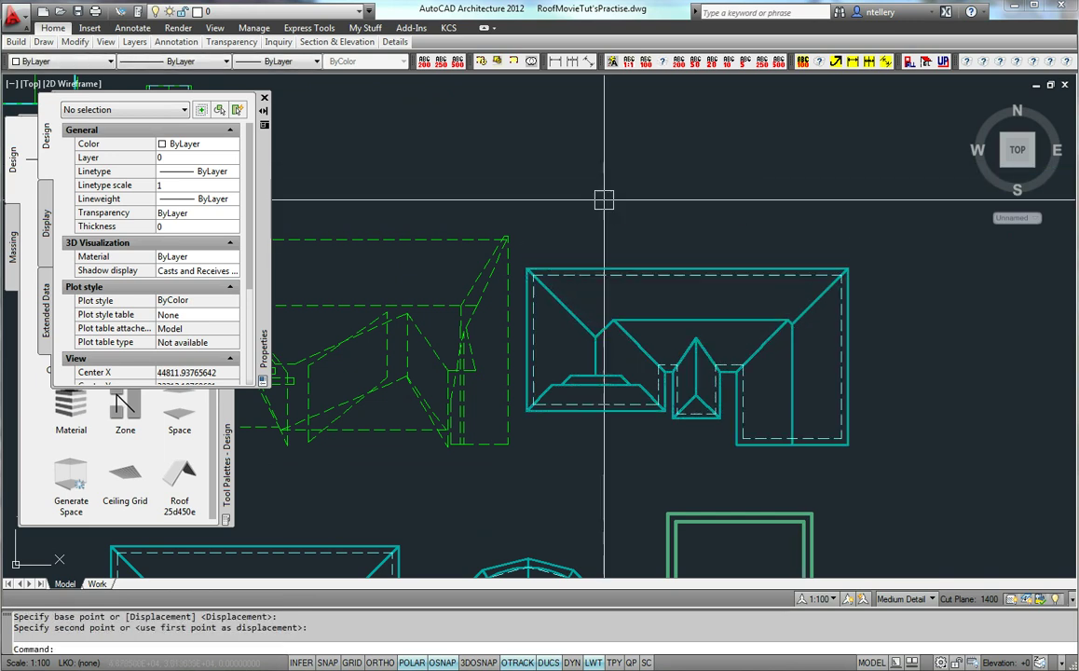
Move the roof's north edge further south with its midpoint grip, then clear the selection.
click(664, 269)
click(687, 275)
click(688, 307)
scroll(689, 393, up, 3)
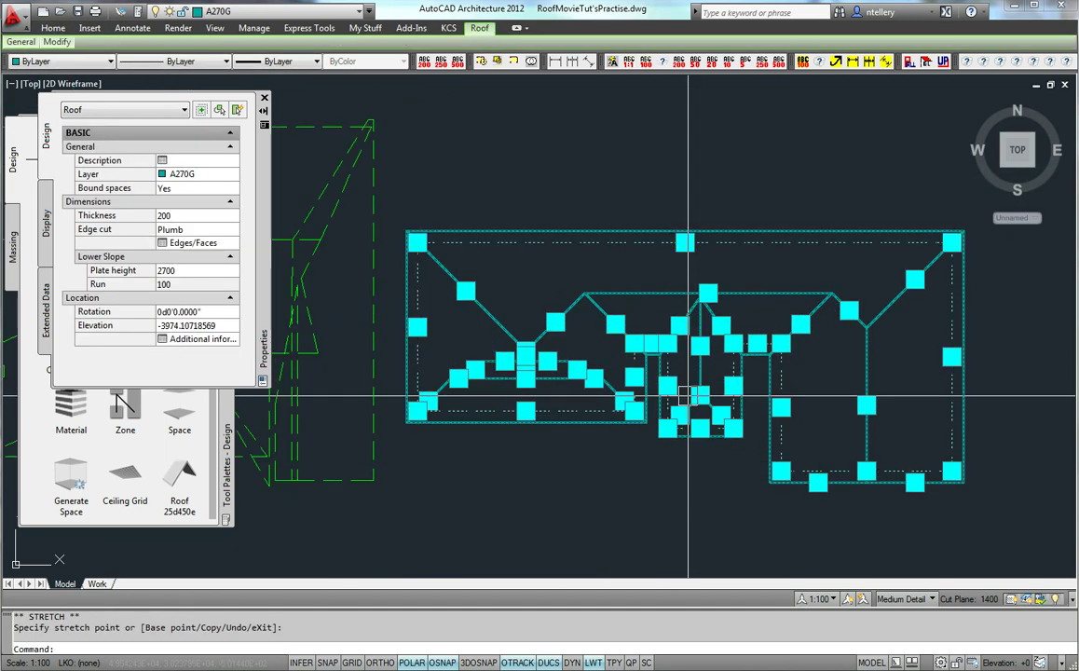
key(Escape)
key(Return)
click(641, 446)
key(Escape)
key(Escape)
key(Escape)
Edit the west wing's south roof edge and delete its extra faces, keeping only the 35-degree face.
middle_drag(498, 389, 501, 394)
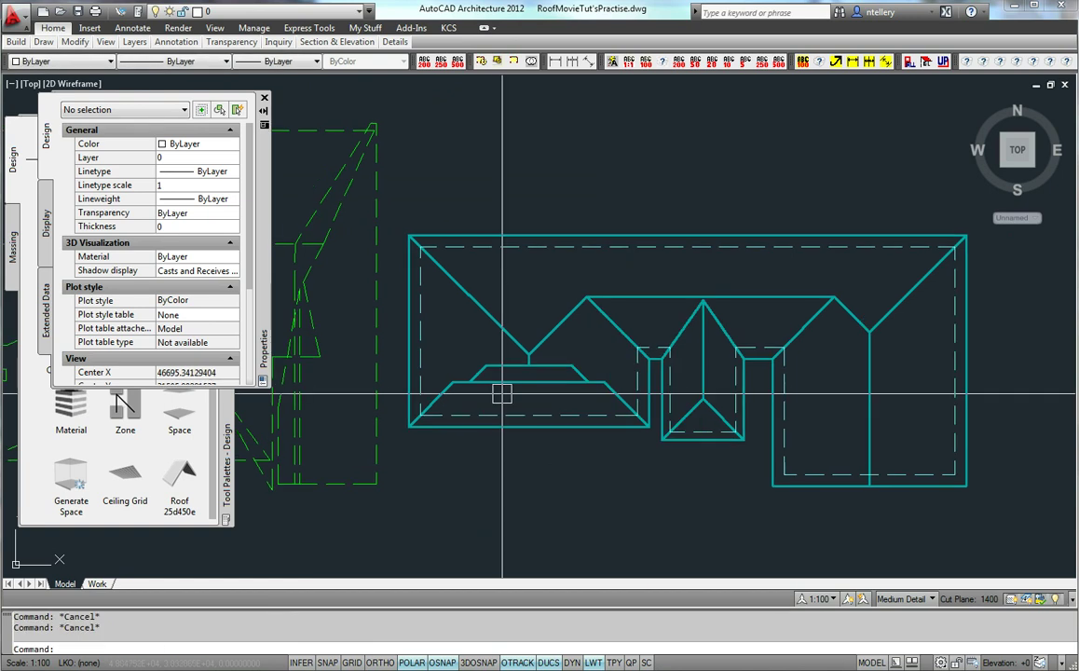
click(501, 394)
right_click(505, 392)
click(562, 245)
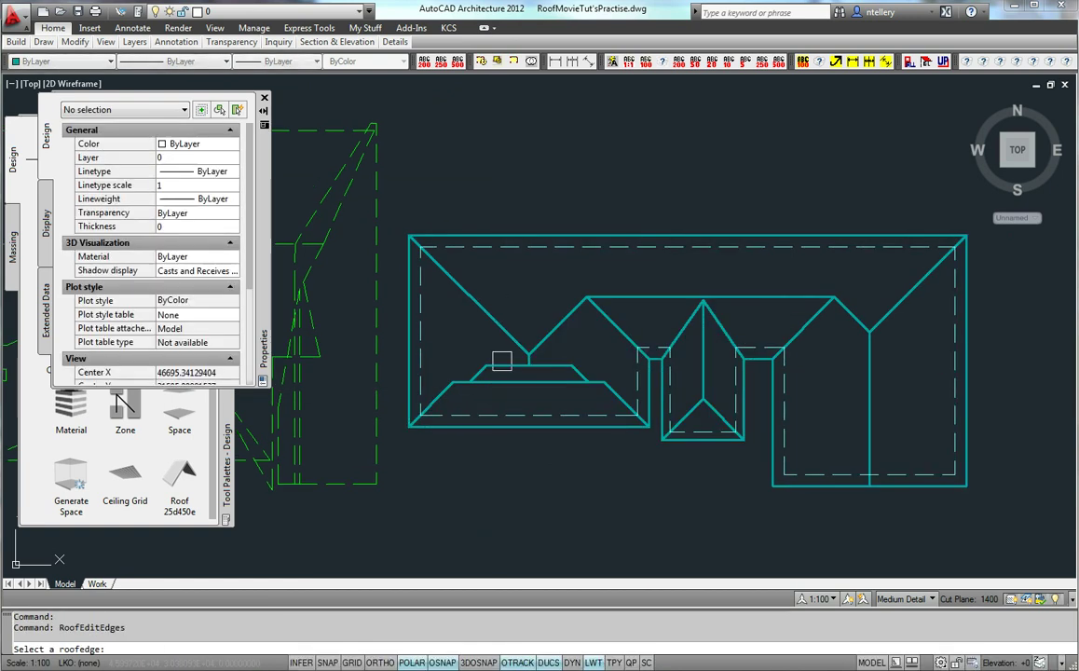
click(539, 416)
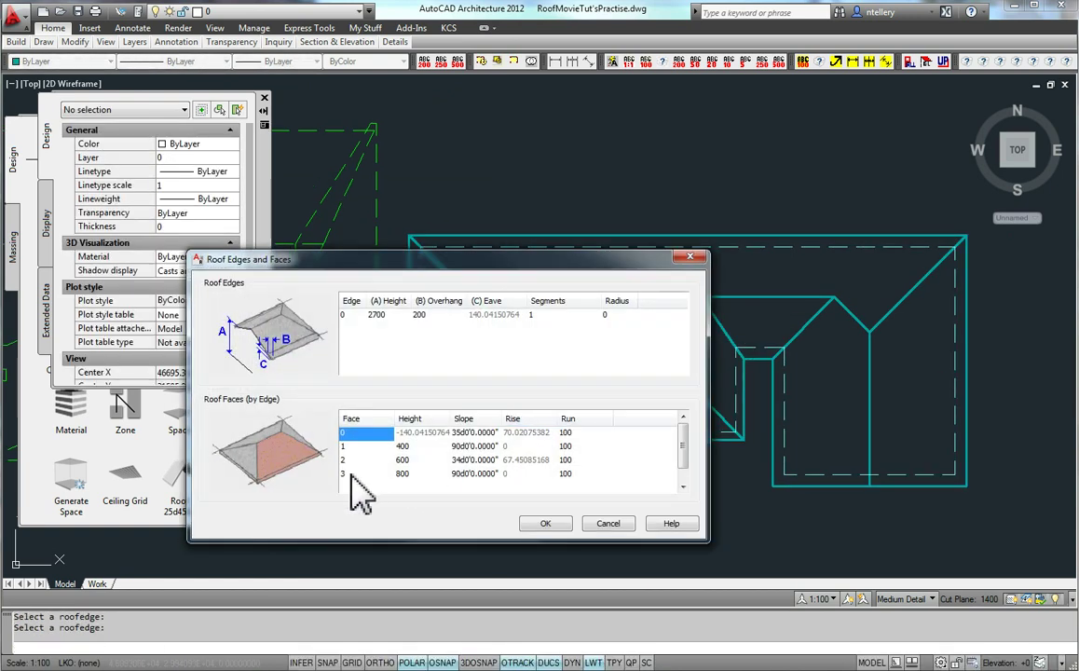
key(Delete)
click(364, 448)
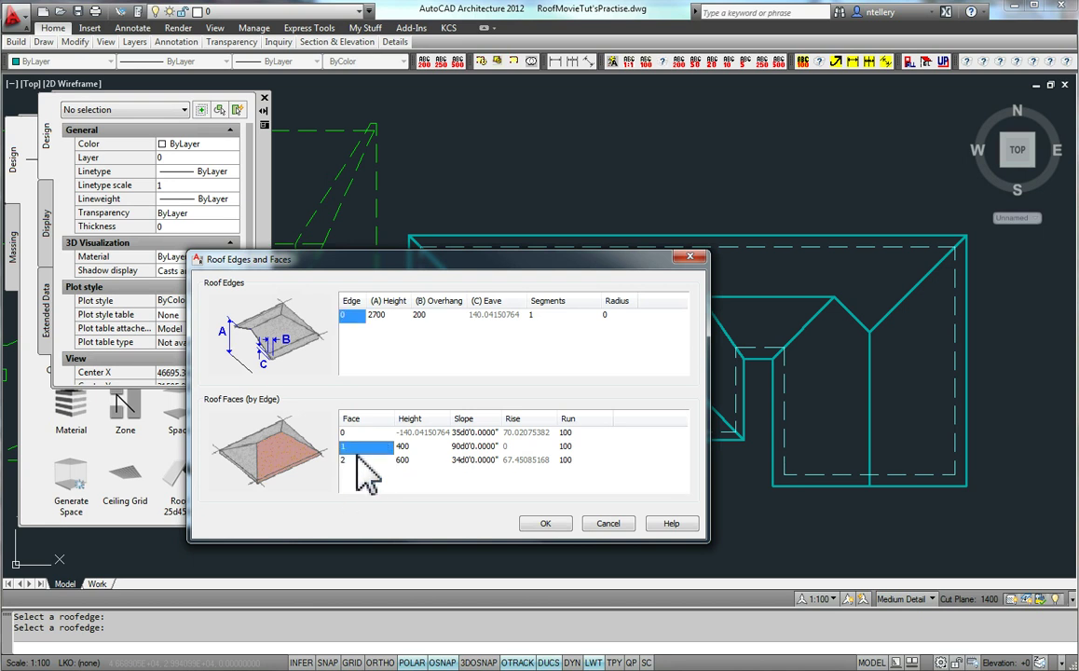
click(535, 522)
key(Escape)
Try stretching the roof's middle bay westward, then undo the stretch.
text(s)
key(Return)
click(706, 474)
click(610, 297)
key(Return)
click(620, 184)
click(553, 183)
key(ctrl+z)
middle_drag(656, 305, 649, 303)
click(490, 342)
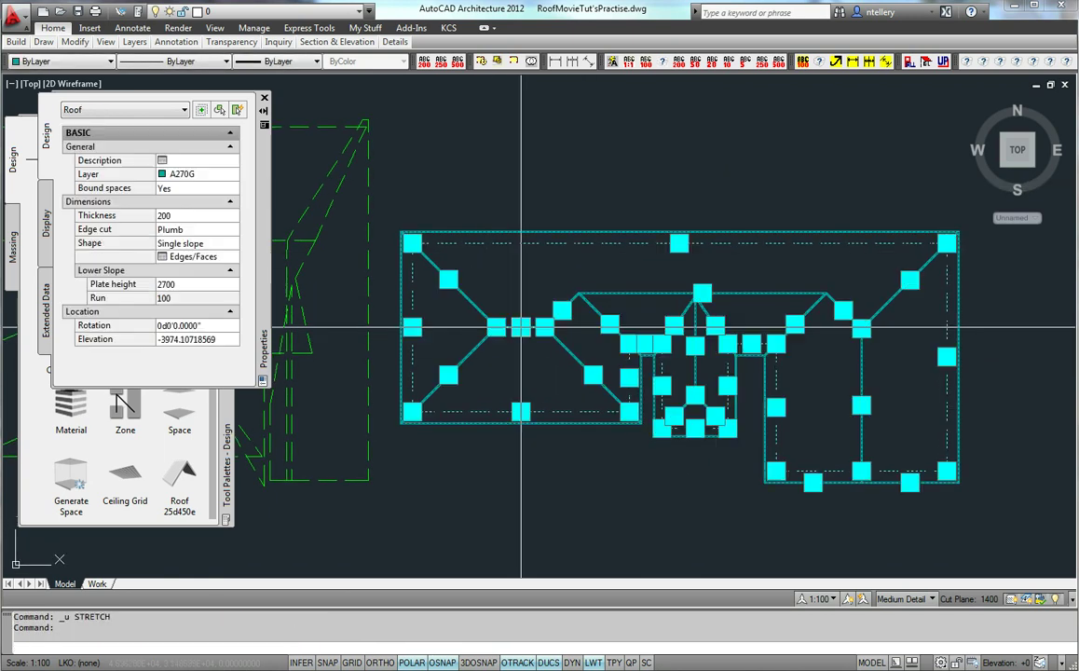
middle_drag(564, 341, 522, 345)
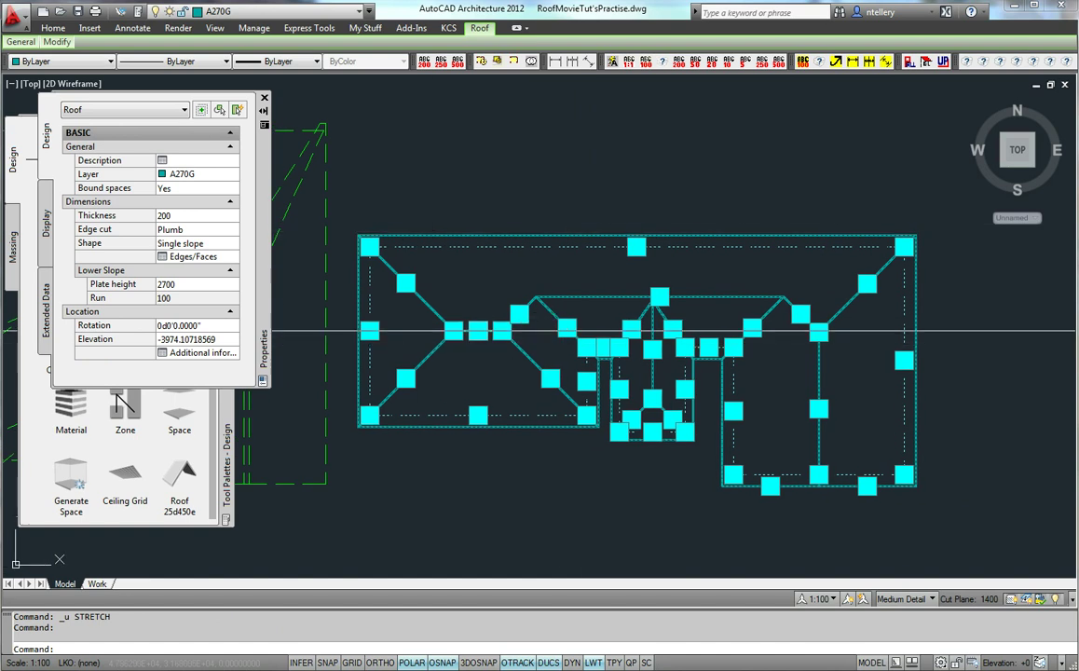
middle_drag(503, 291, 537, 276)
key(Escape)
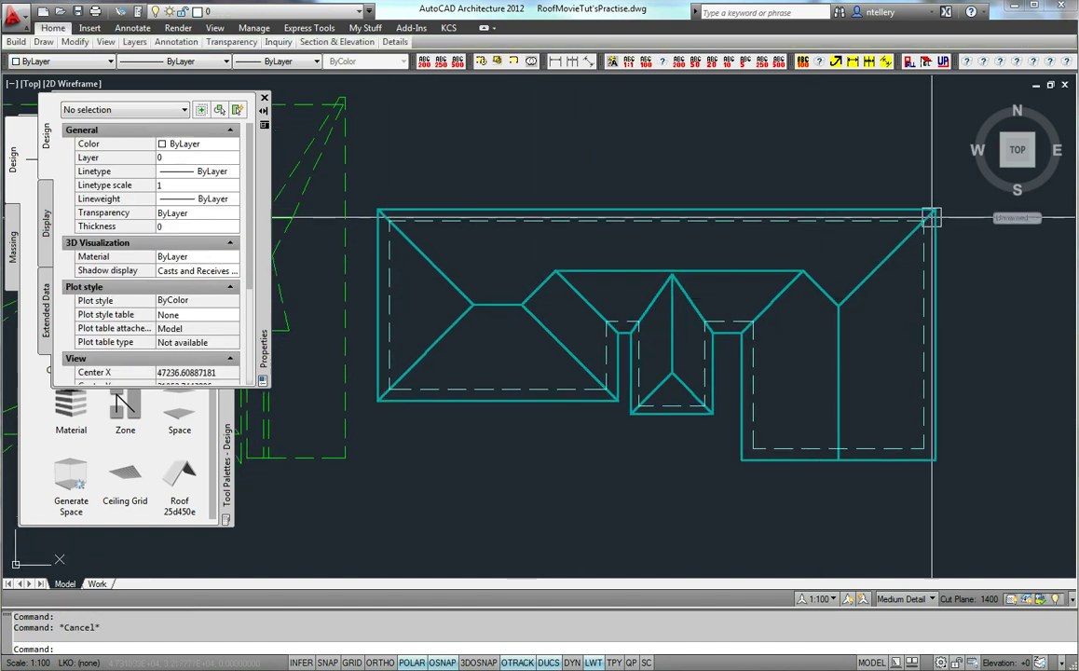
middle_drag(552, 193, 545, 198)
middle_drag(564, 256, 557, 262)
scroll(642, 306, down, 4)
scroll(643, 306, up, 4)
text(s)
key(Return)
click(901, 257)
click(373, 195)
key(Escape)
Move the roof's north edge northward with its midpoint grip and clear the selection.
click(602, 236)
click(625, 239)
click(625, 121)
key(Escape)
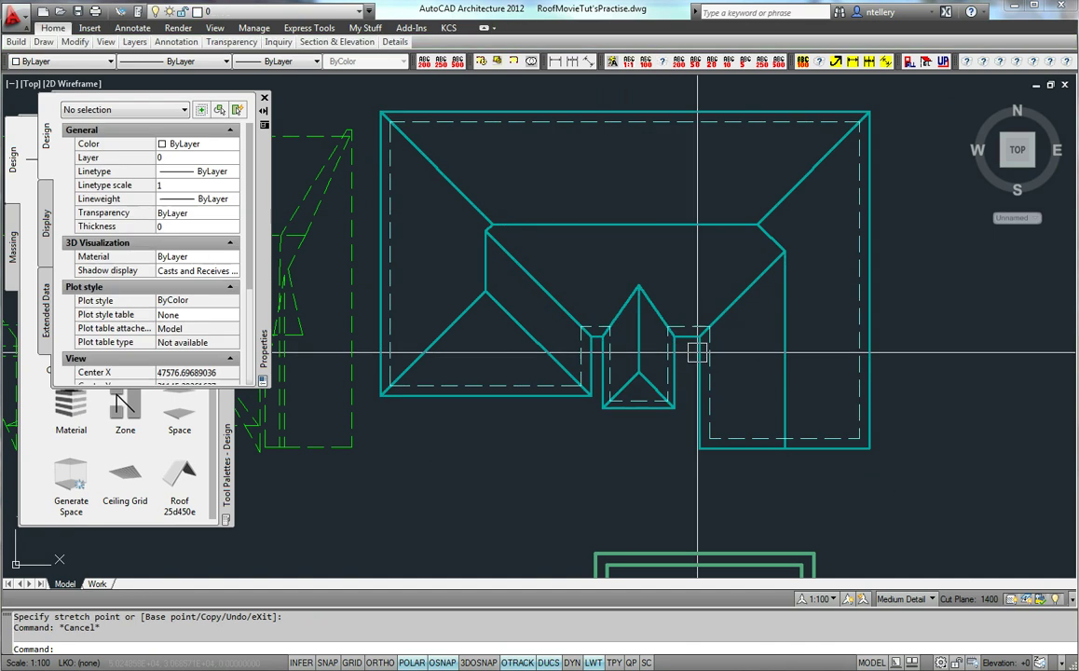
Edit the roof's edges and set height 3000 and overhang 300 for edges 0 to 5, 7, 8 and 10.
click(552, 227)
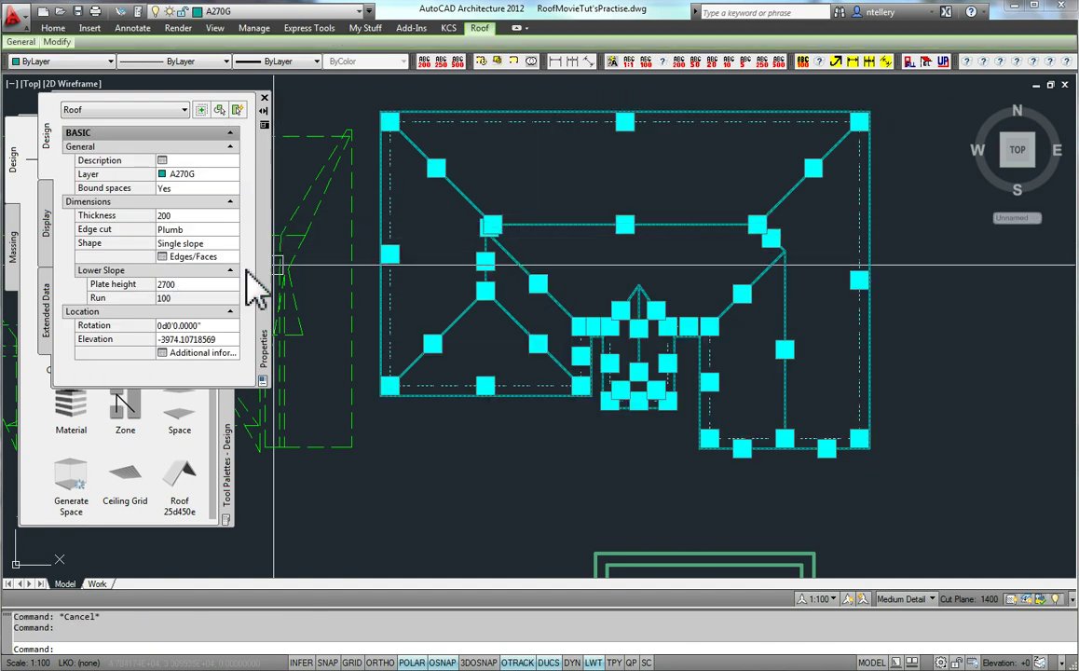
click(168, 257)
mouse_move(424, 259)
mouse_down()
mouse_move(393, 157)
mouse_move(325, 119)
mouse_up()
drag(346, 403, 345, 558)
shift+click(262, 245)
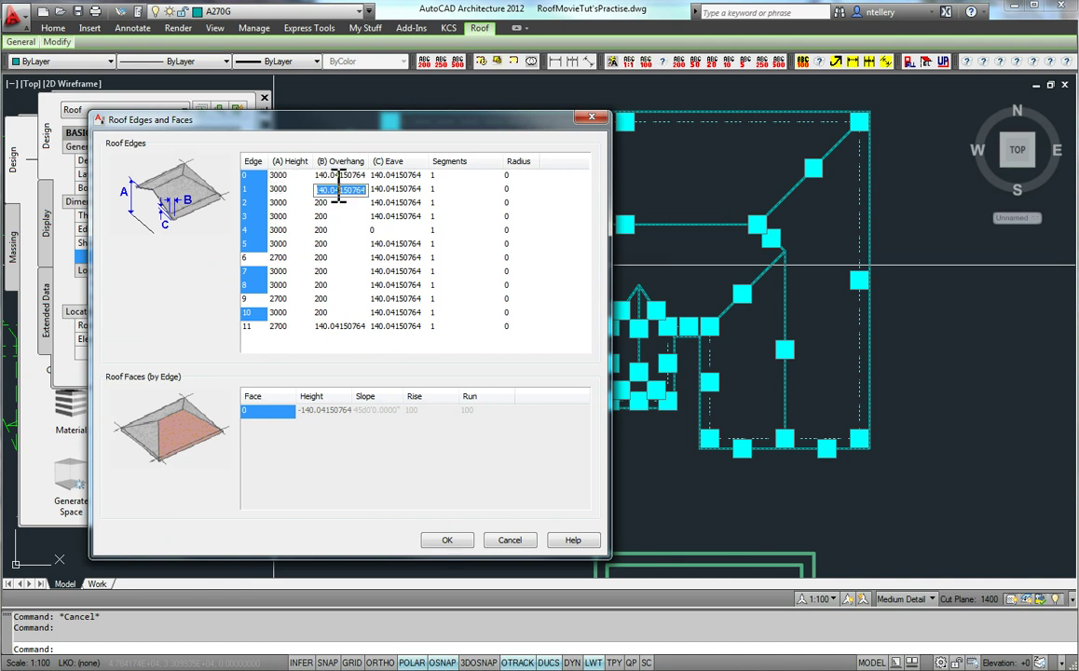
key(Return)
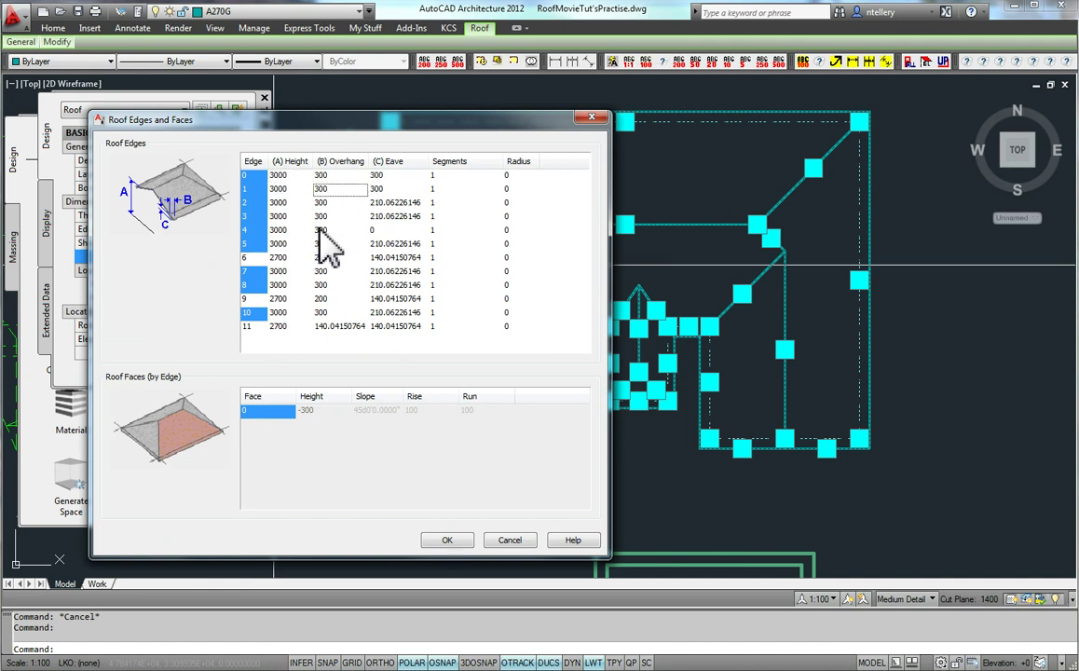
Add a second face to edge 5 at height 500 with a 90-degree slope, and apply the edge changes.
click(261, 200)
shift+click(261, 217)
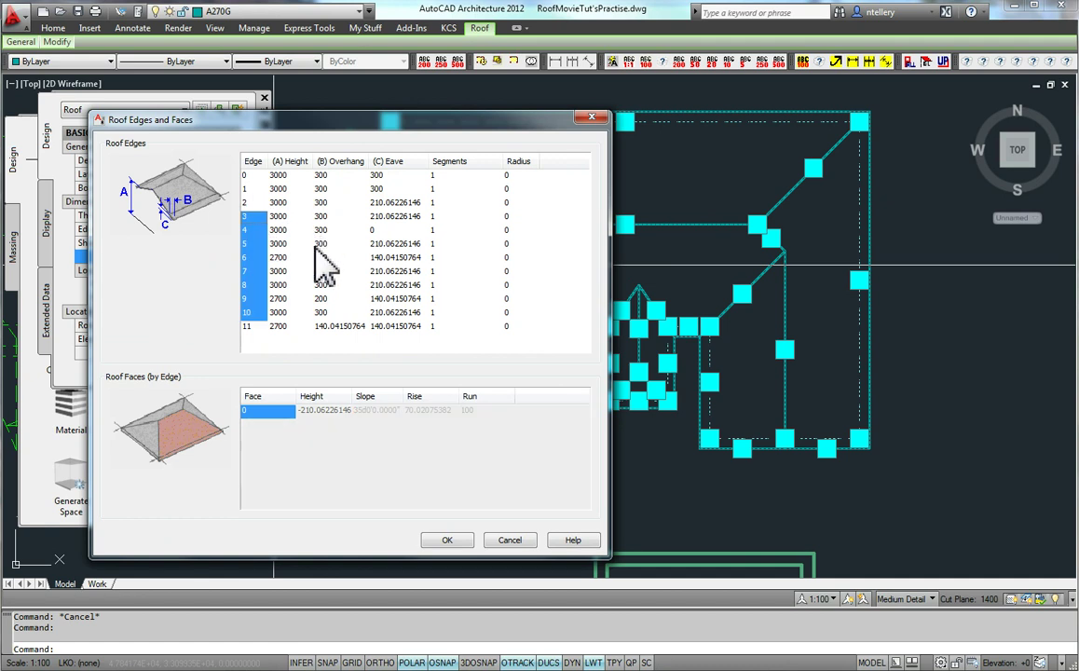
click(246, 188)
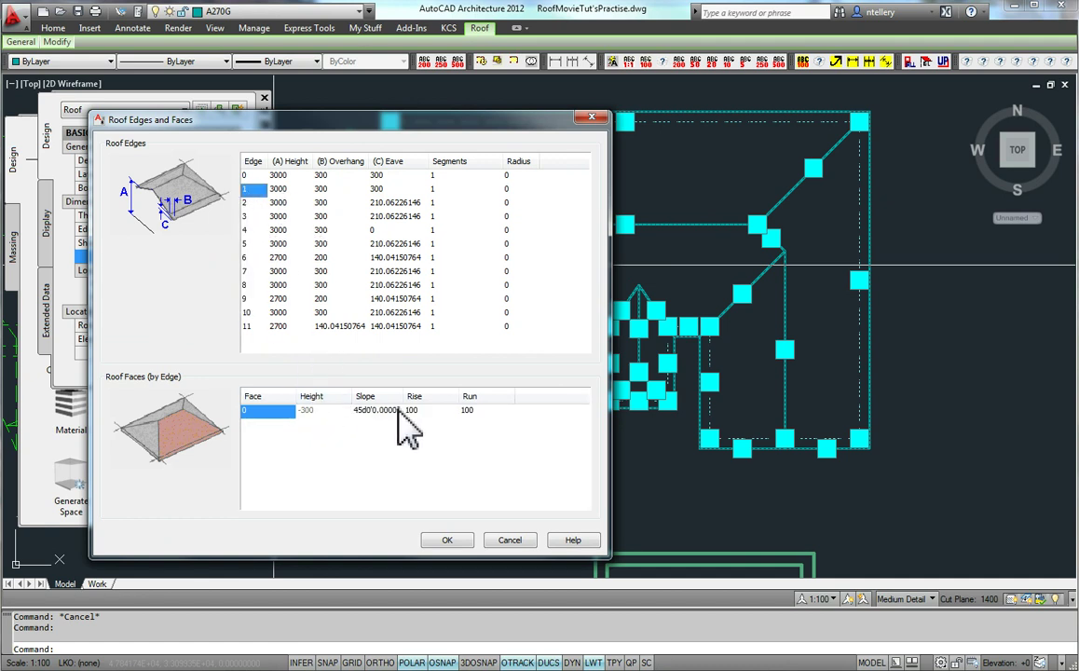
click(246, 230)
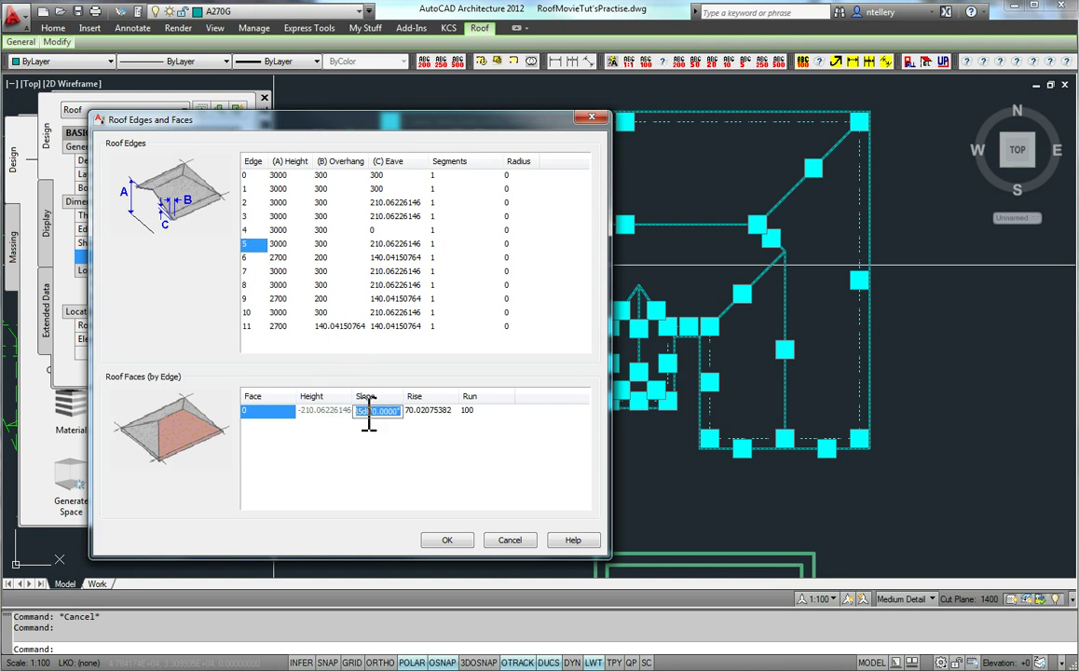
click(256, 425)
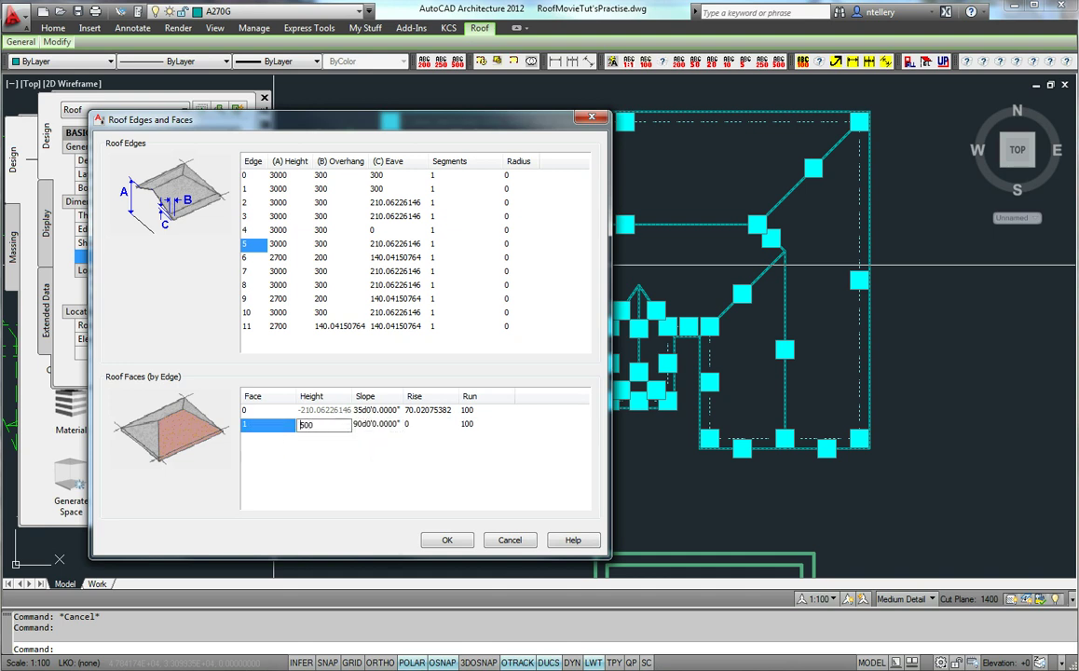
click(438, 542)
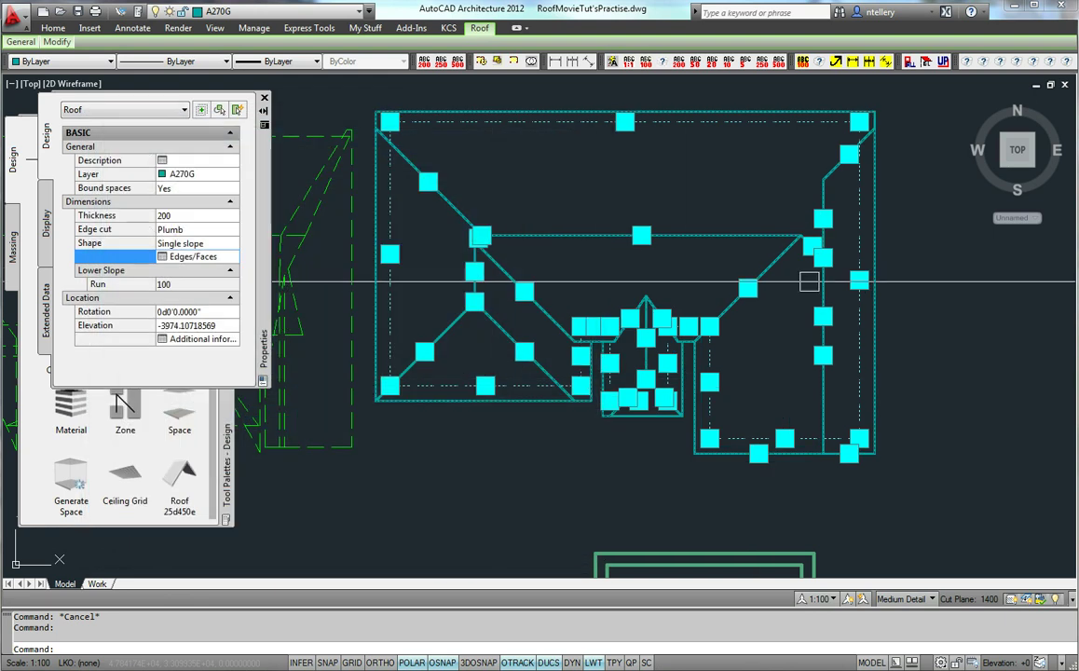
key(Escape)
middle_drag(840, 343, 784, 354)
text(s)
key(Return)
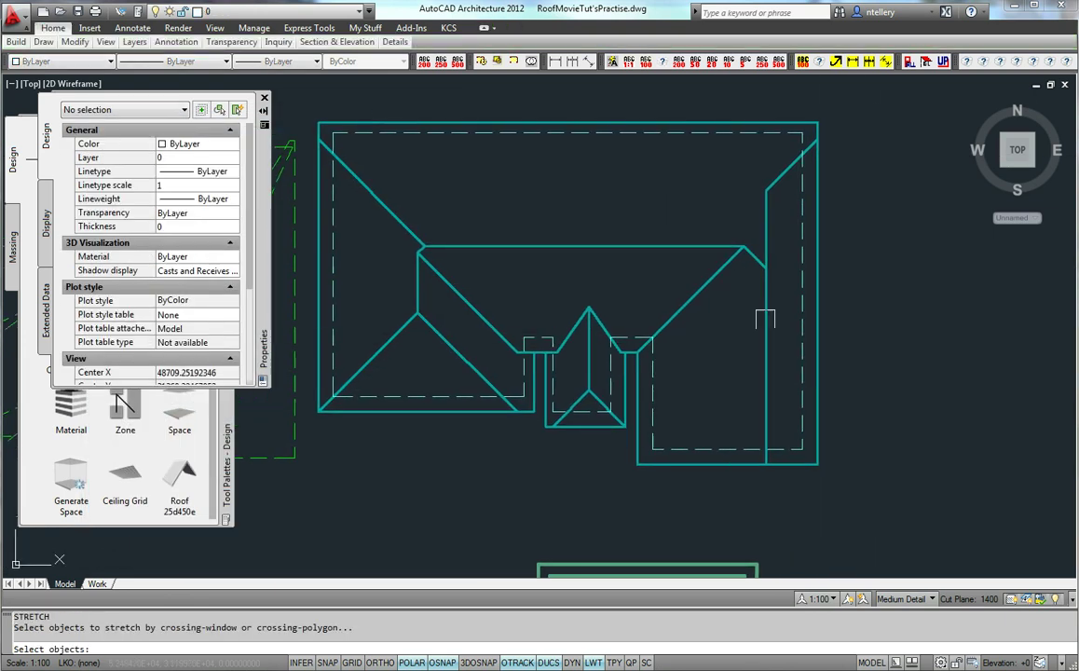
click(728, 448)
key(Return)
key(Escape)
key(Return)
click(802, 392)
key(Escape)
Check the edge and face settings of the east wing's south and east edges, and of the whole roof.
click(802, 393)
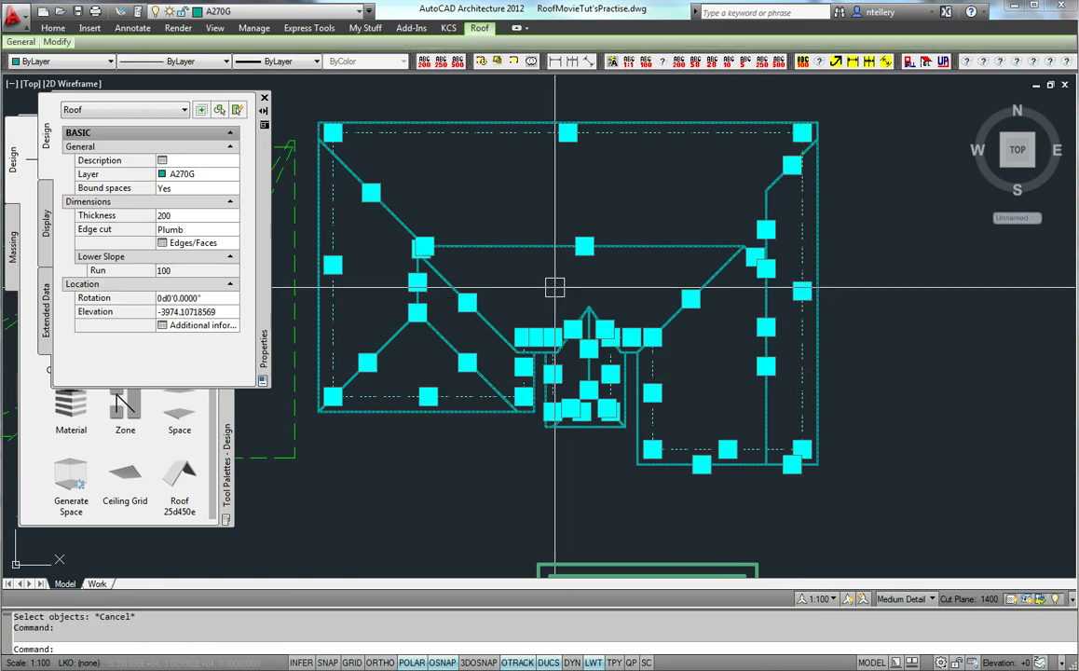
right_click(554, 270)
click(607, 416)
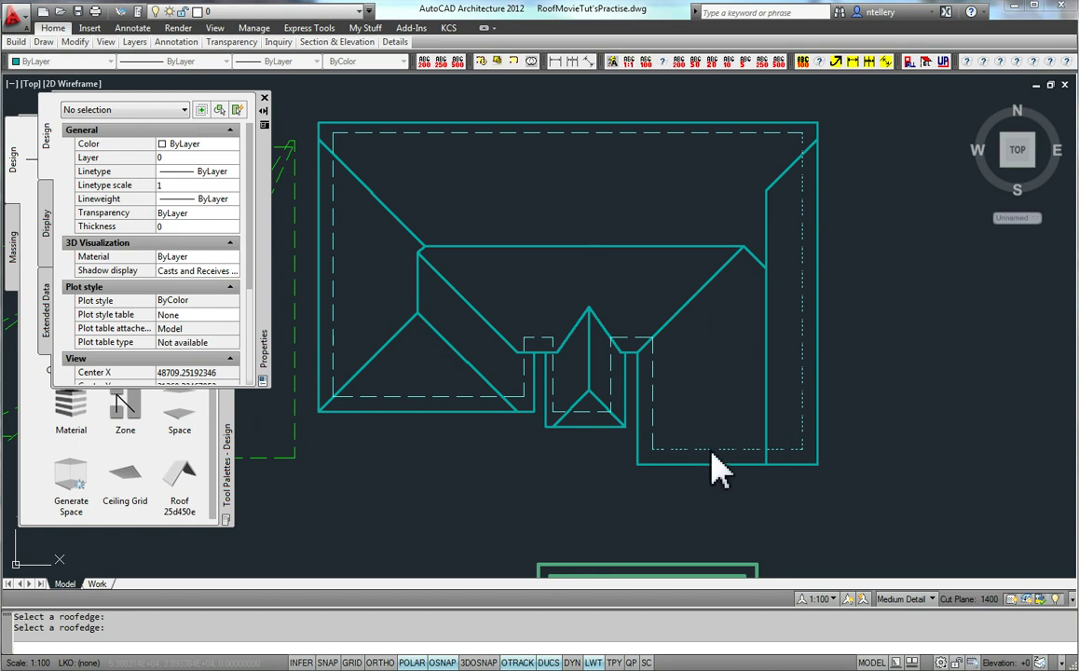
key(Return)
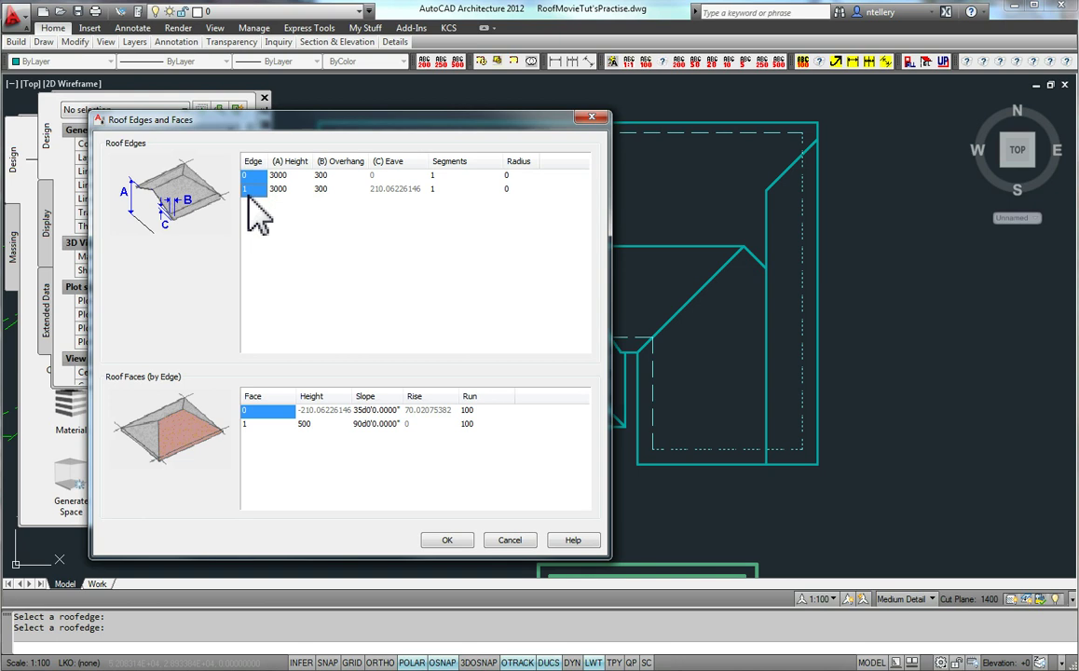
key(Return)
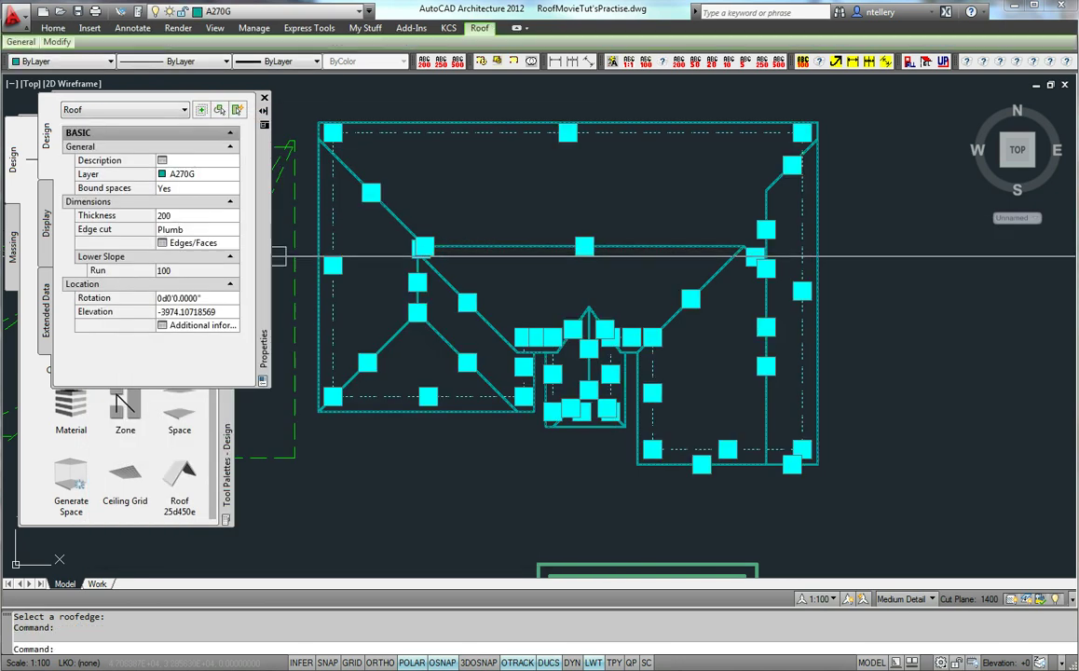
click(162, 243)
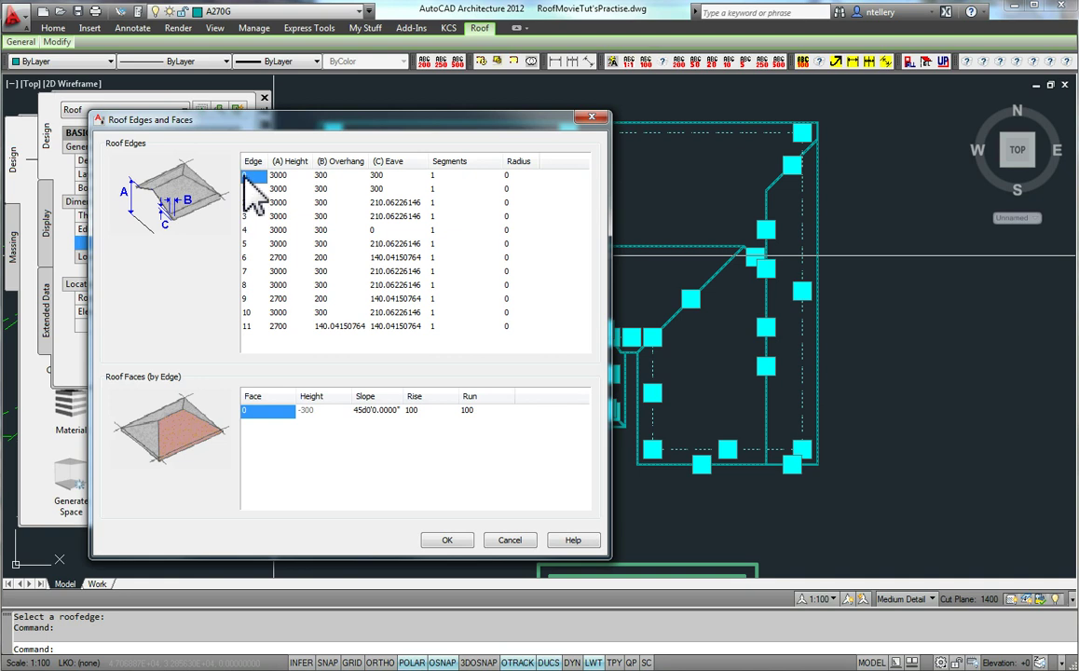
key(Return)
click(631, 336)
right_click(630, 336)
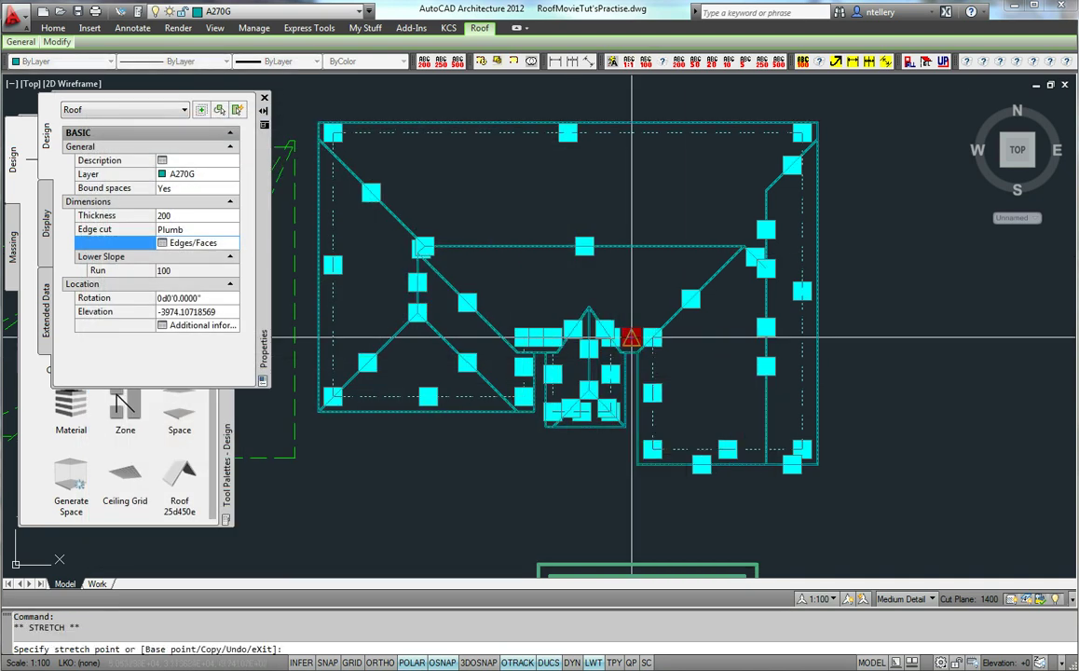
key(Escape)
Edit the east wing's south and east roof edges together and remove the second face from the east edge.
right_click(593, 249)
click(643, 390)
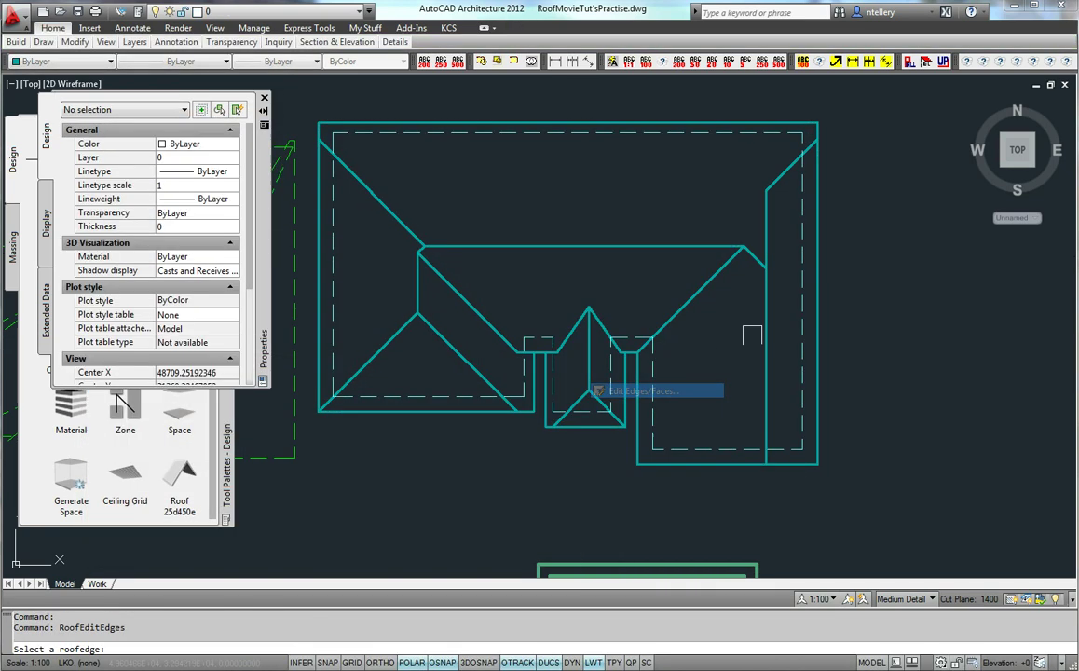
click(473, 408)
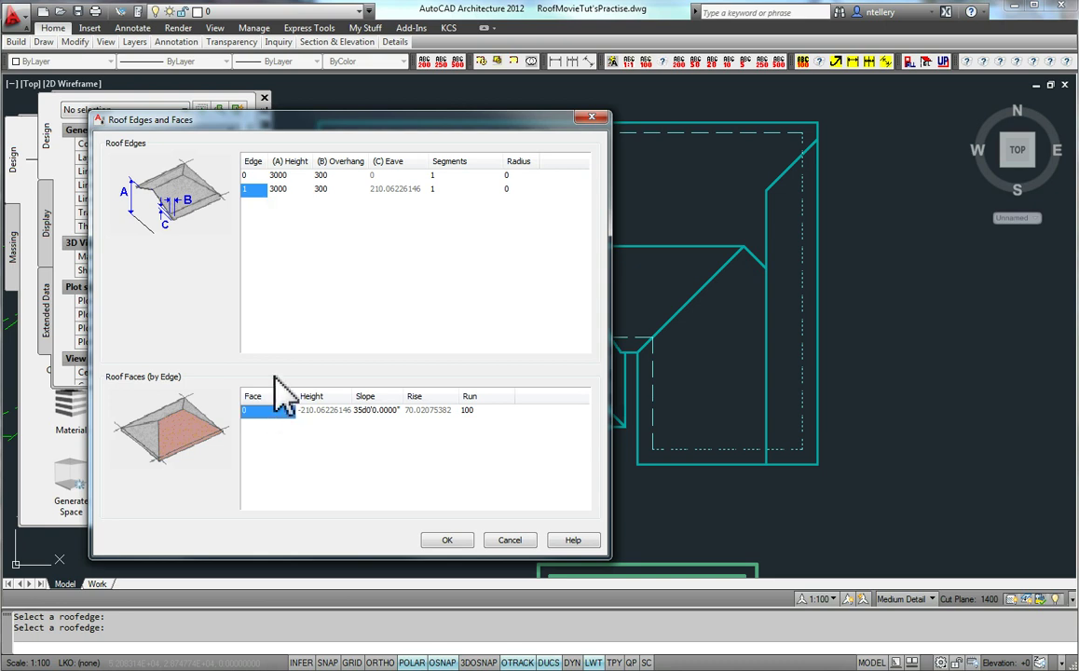
Set edge 0's first face to a 35-degree slope, add a second face at height 500 with a 90-degree slope, and apply.
click(254, 176)
click(306, 424)
click(366, 415)
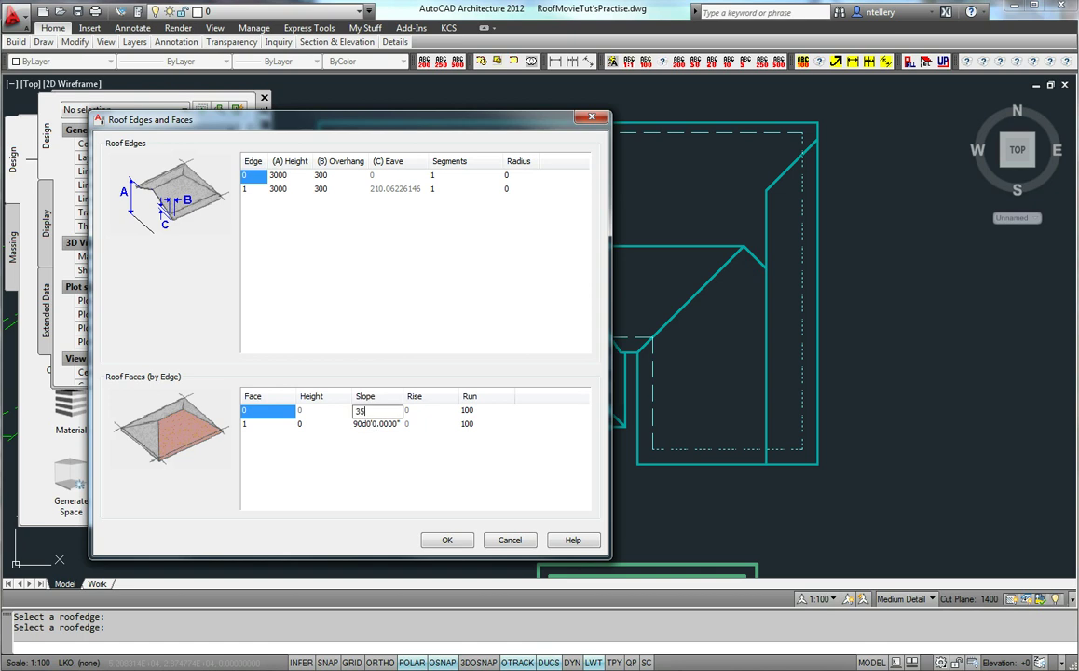
click(323, 426)
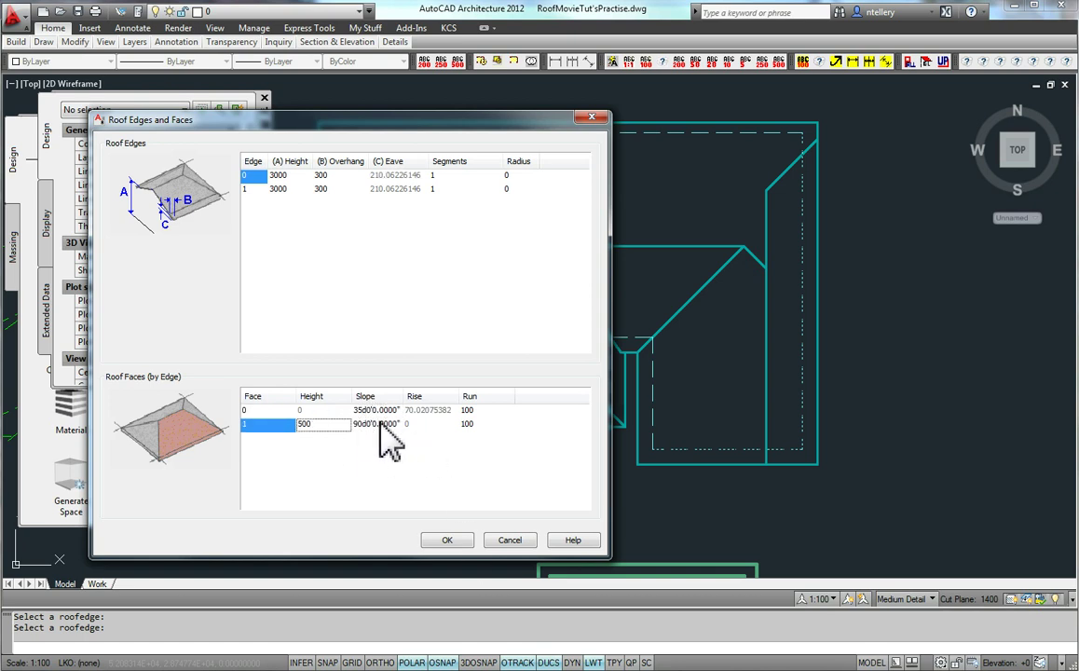
click(460, 542)
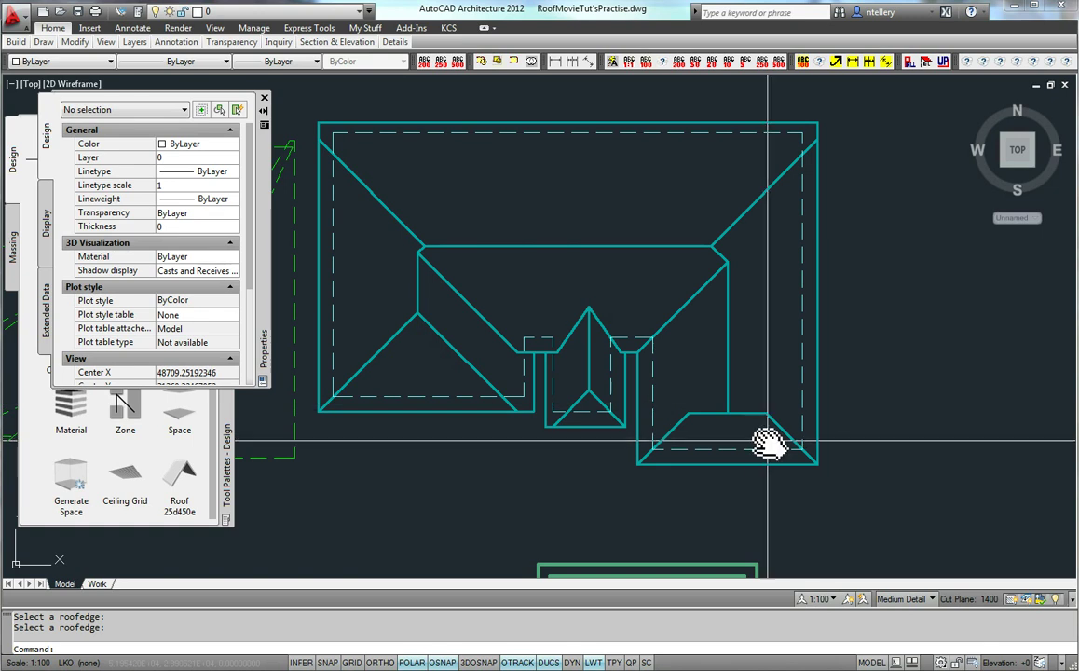
Examine the reshaped south end of the east wing and the overall roof outline in plan.
middle_drag(769, 437, 578, 411)
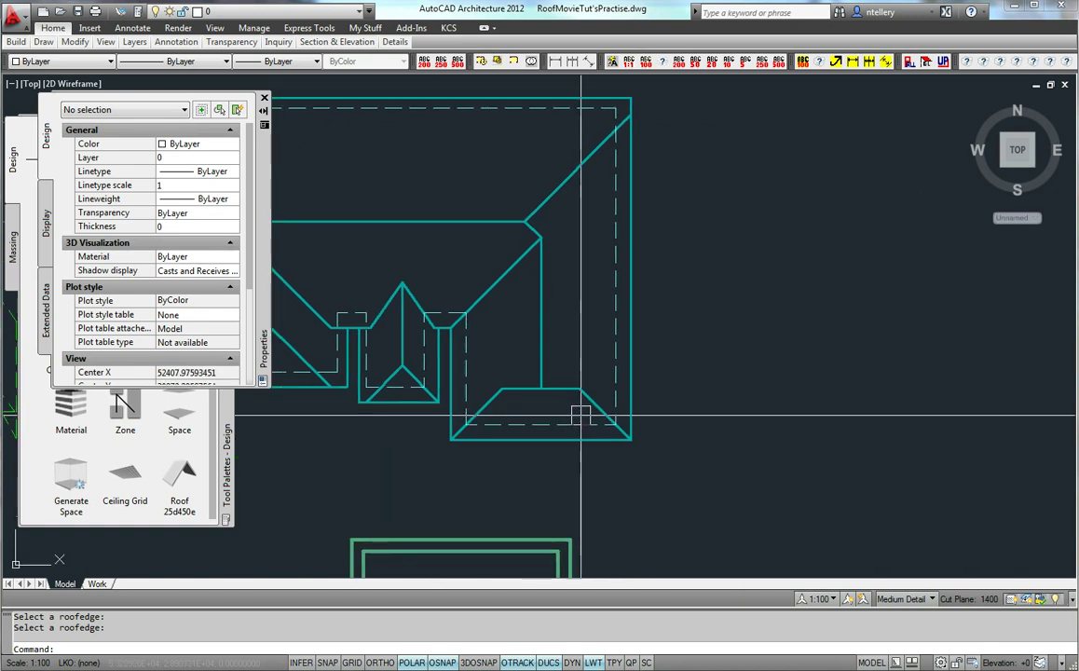
scroll(547, 400, up, 2)
mouse_move(566, 392)
middle_down()
mouse_move(570, 410)
mouse_move(759, 457)
middle_up()
scroll(573, 410, down, 1)
scroll(705, 481, down, 2)
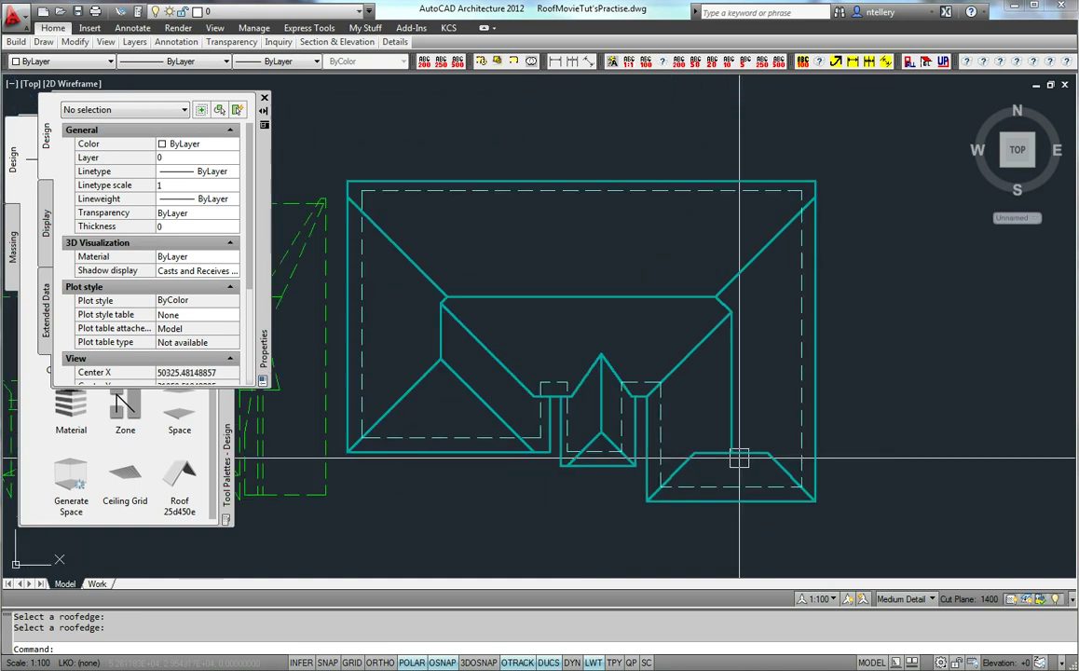
key(Return)
scroll(589, 459, up, 2)
scroll(595, 445, down, 2)
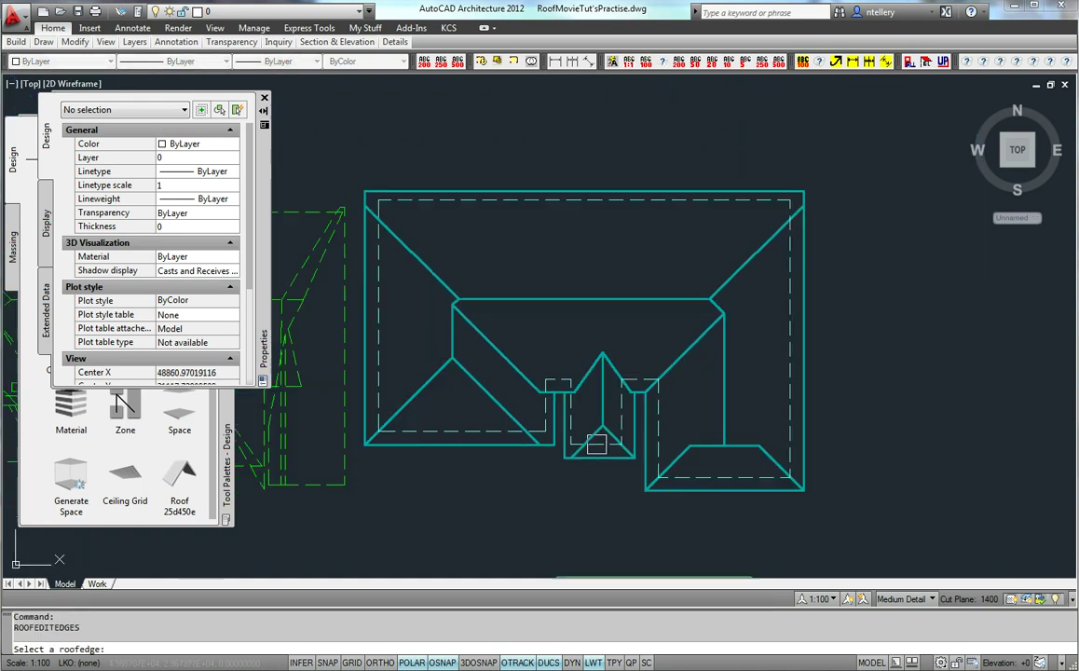
scroll(602, 445, up, 2)
scroll(577, 421, down, 2)
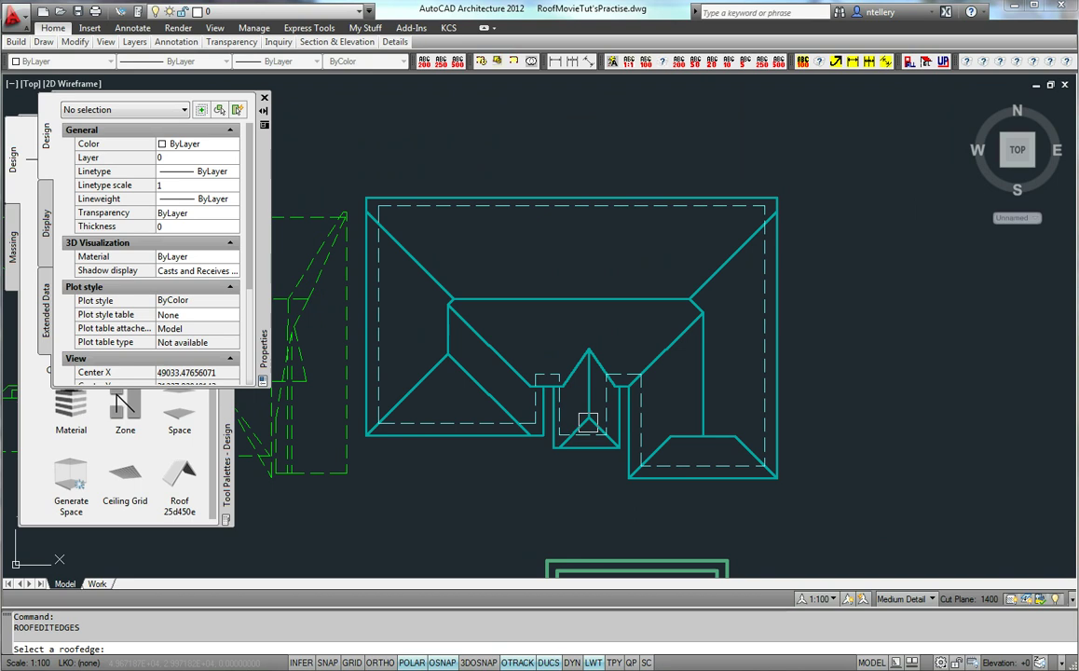
key(Escape)
Open the edge and face settings for the roof edges around the middle bay and its adjoining recesses.
scroll(576, 410, up, 2)
mouse_move(577, 410)
middle_down()
mouse_move(571, 392)
mouse_move(723, 419)
mouse_move(617, 460)
mouse_move(516, 385)
middle_up()
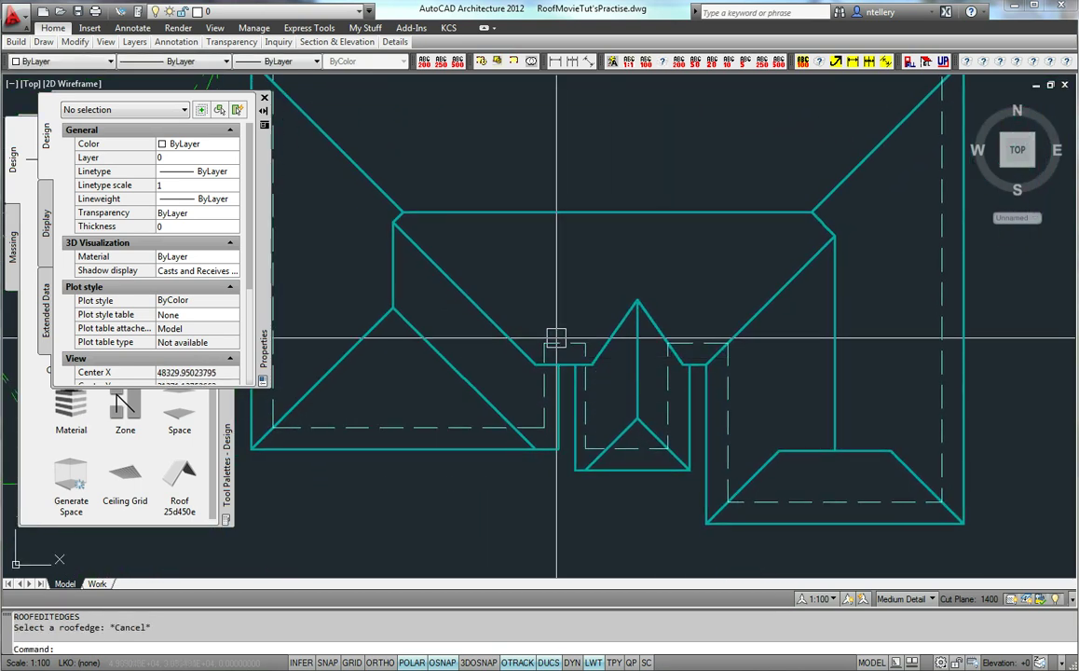
click(575, 384)
key(Escape)
scroll(586, 384, up, 2)
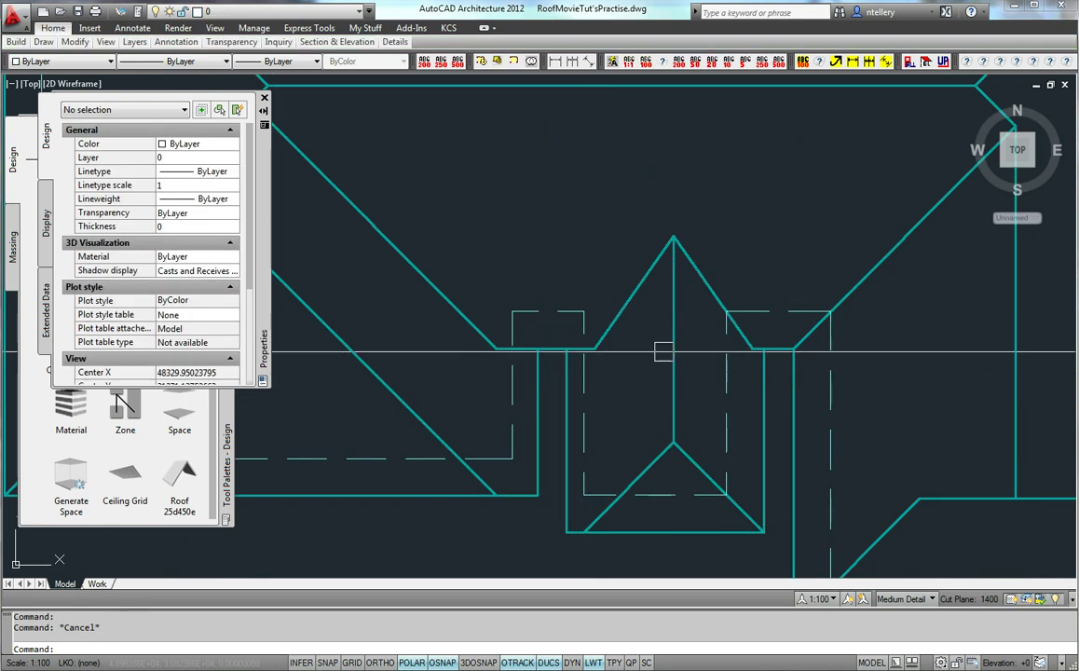
scroll(636, 437, down, 3)
scroll(639, 436, up, 3)
key(Return)
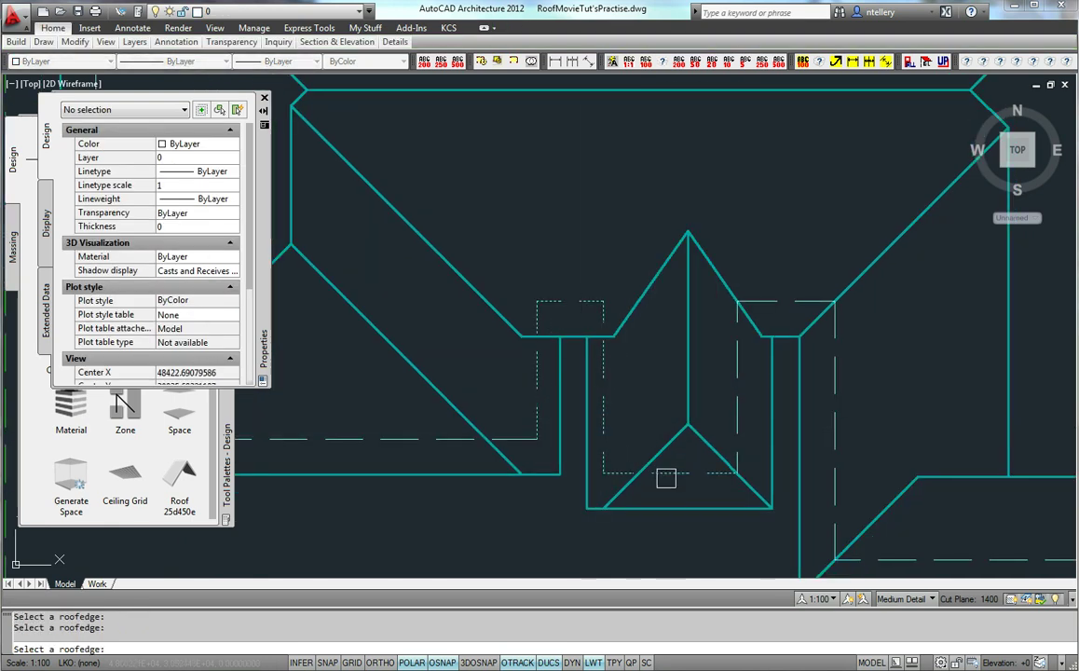
key(Return)
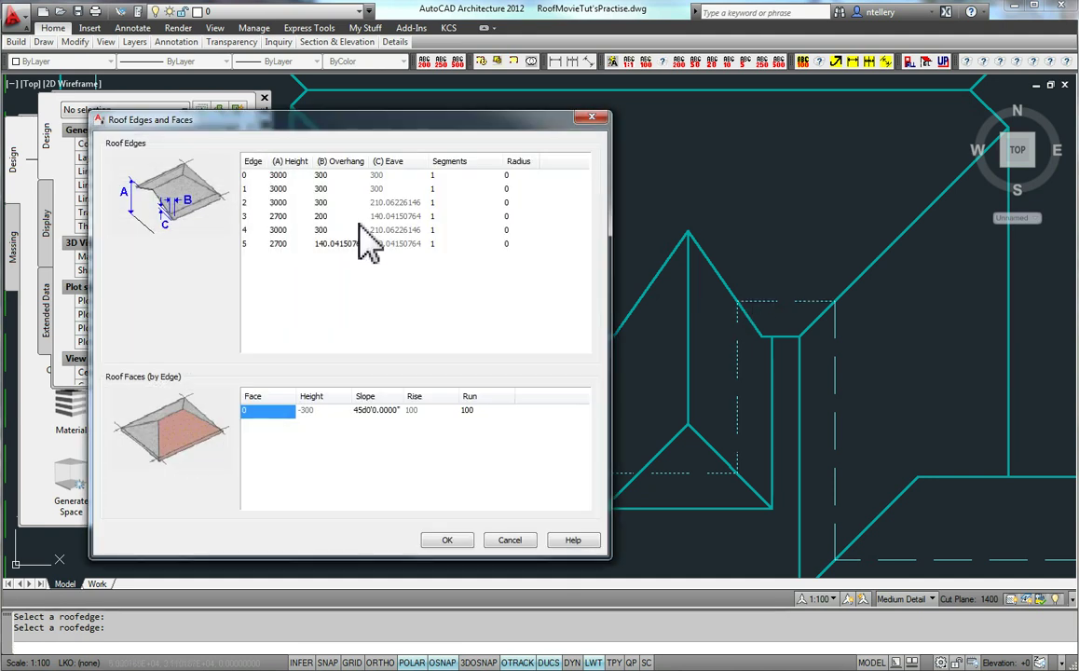